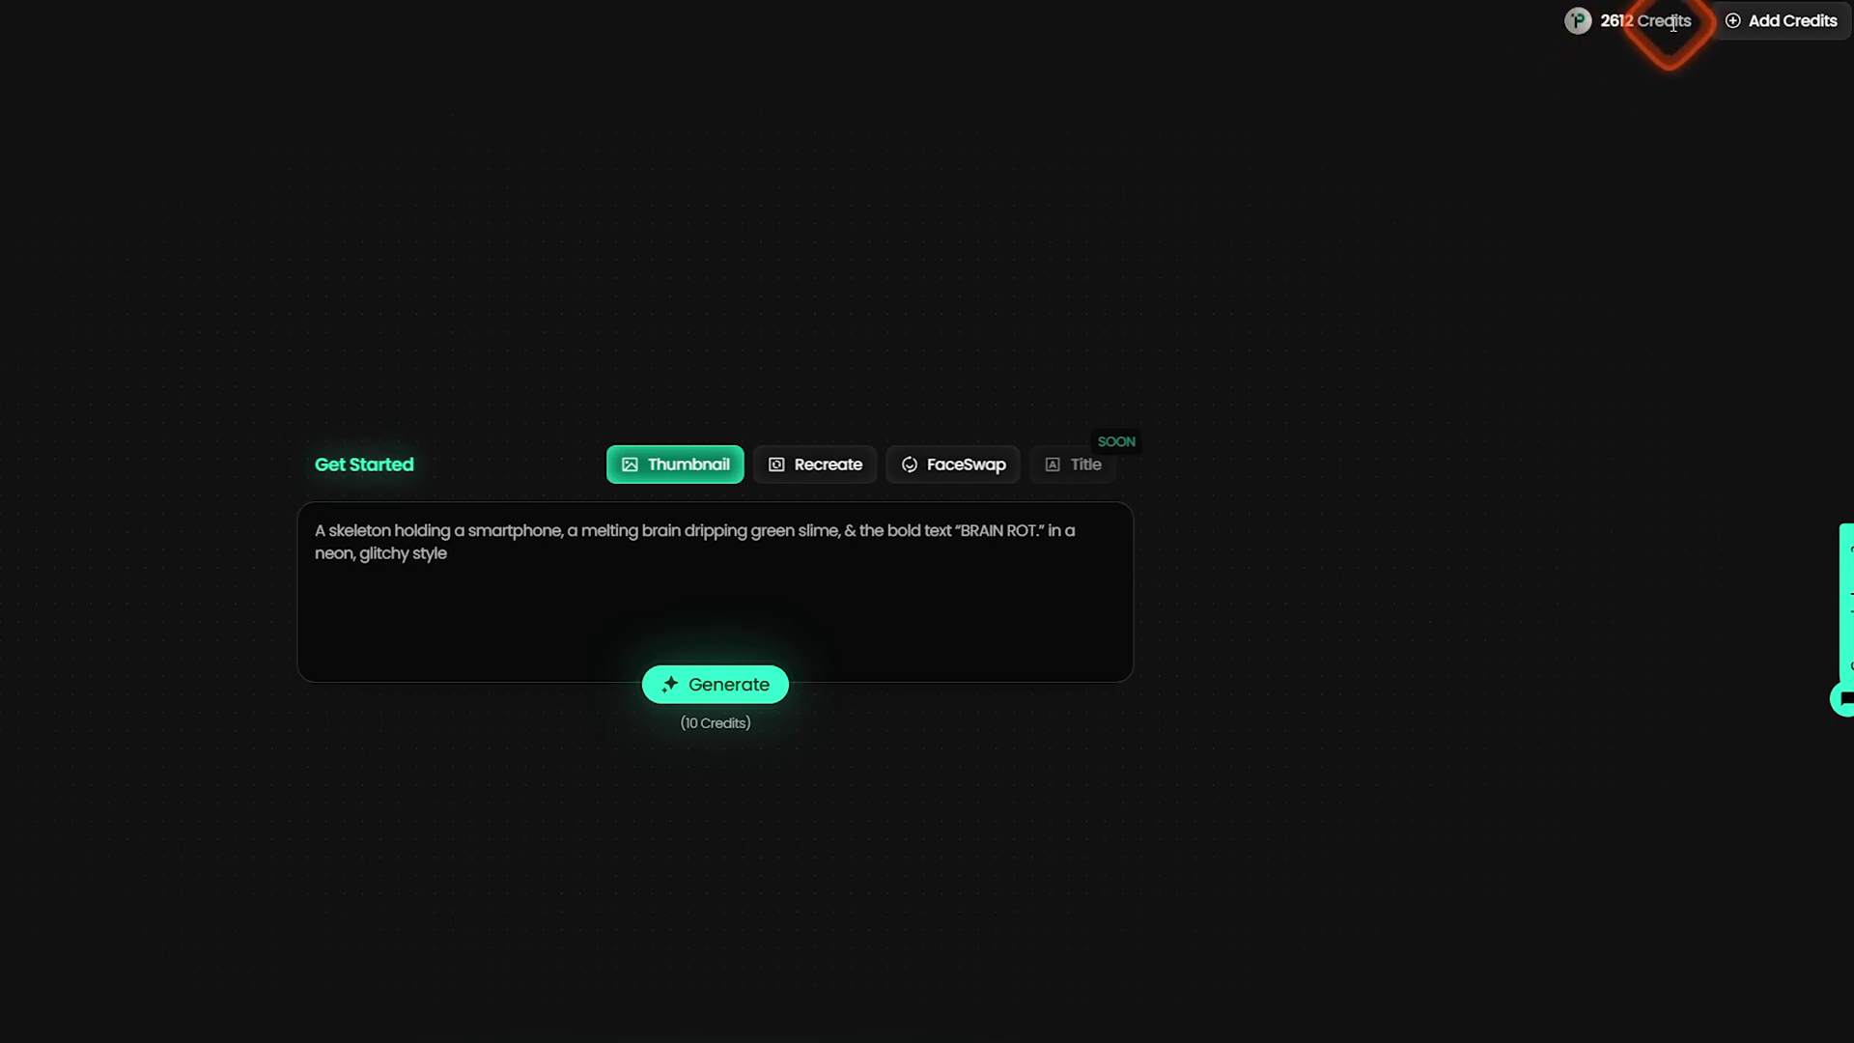
# Step: Compare the 1500 and 2500 credit packs without buying, then open chat history and a new chat
pyautogui.click(1775, 21)
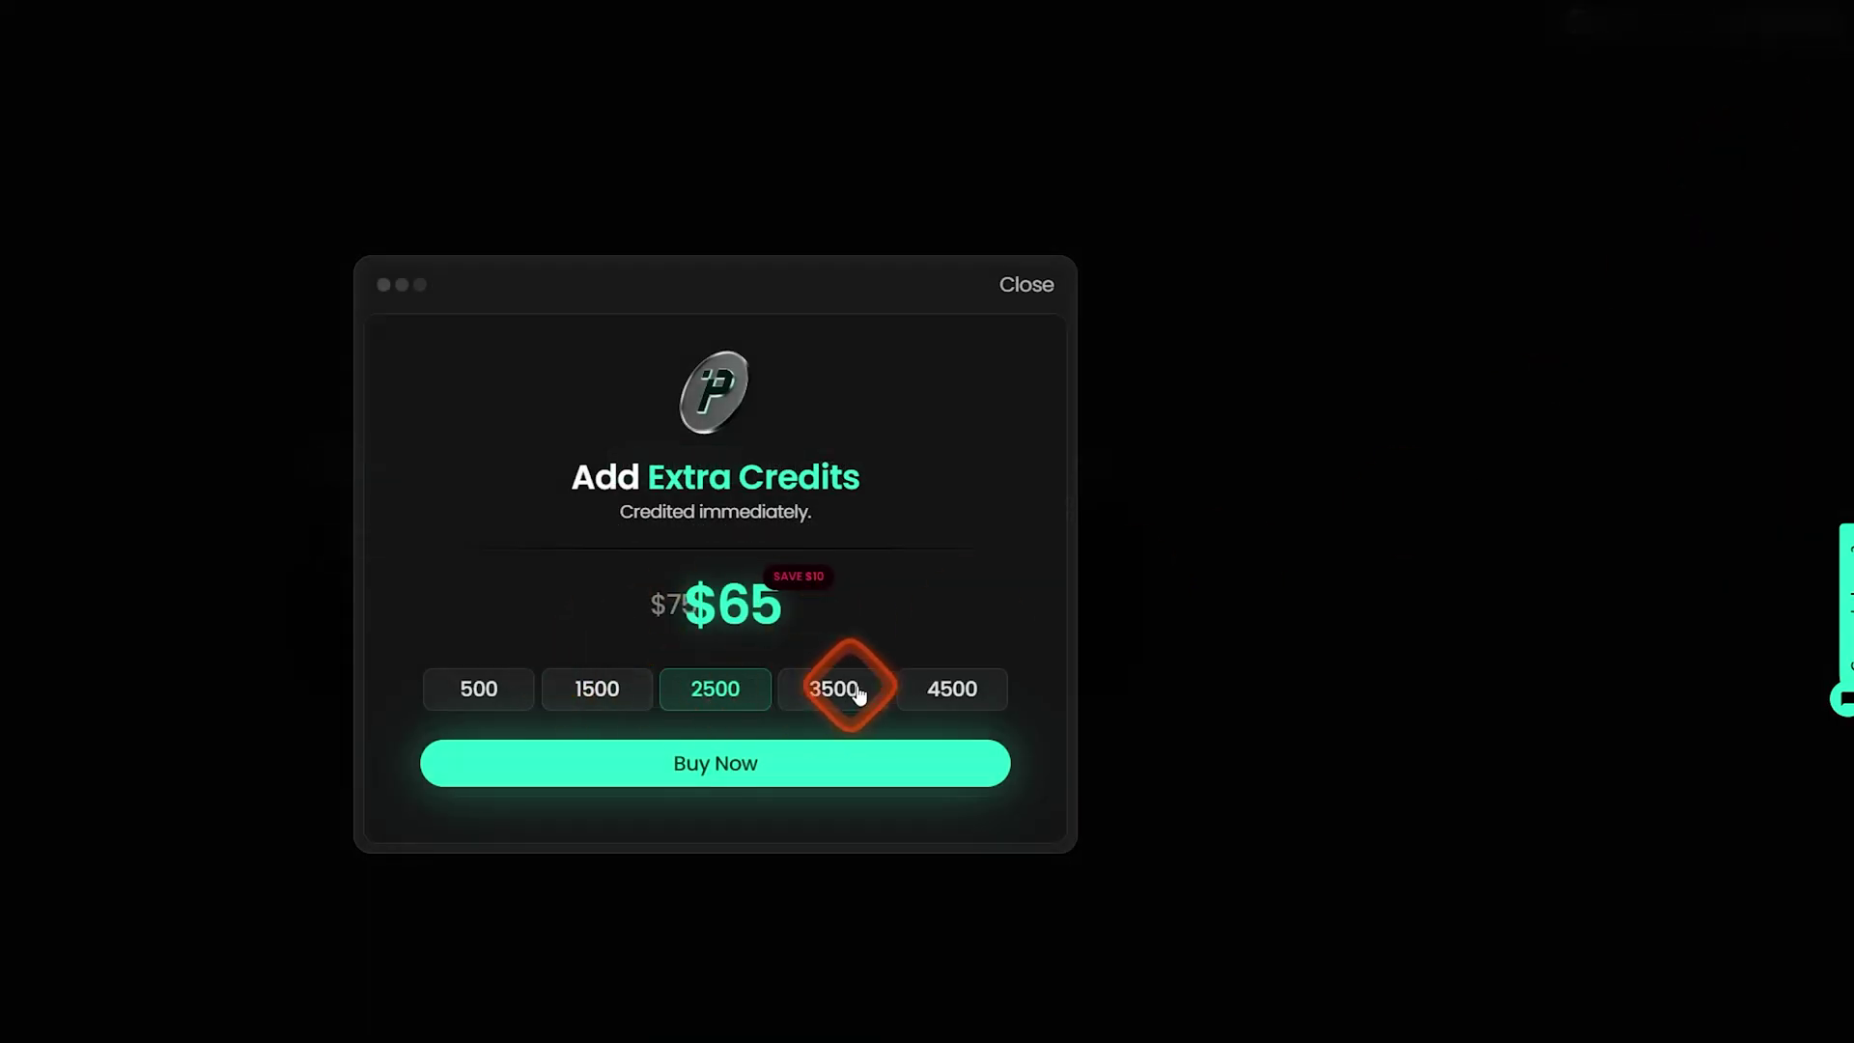
pyautogui.click(560, 693)
pyautogui.click(687, 692)
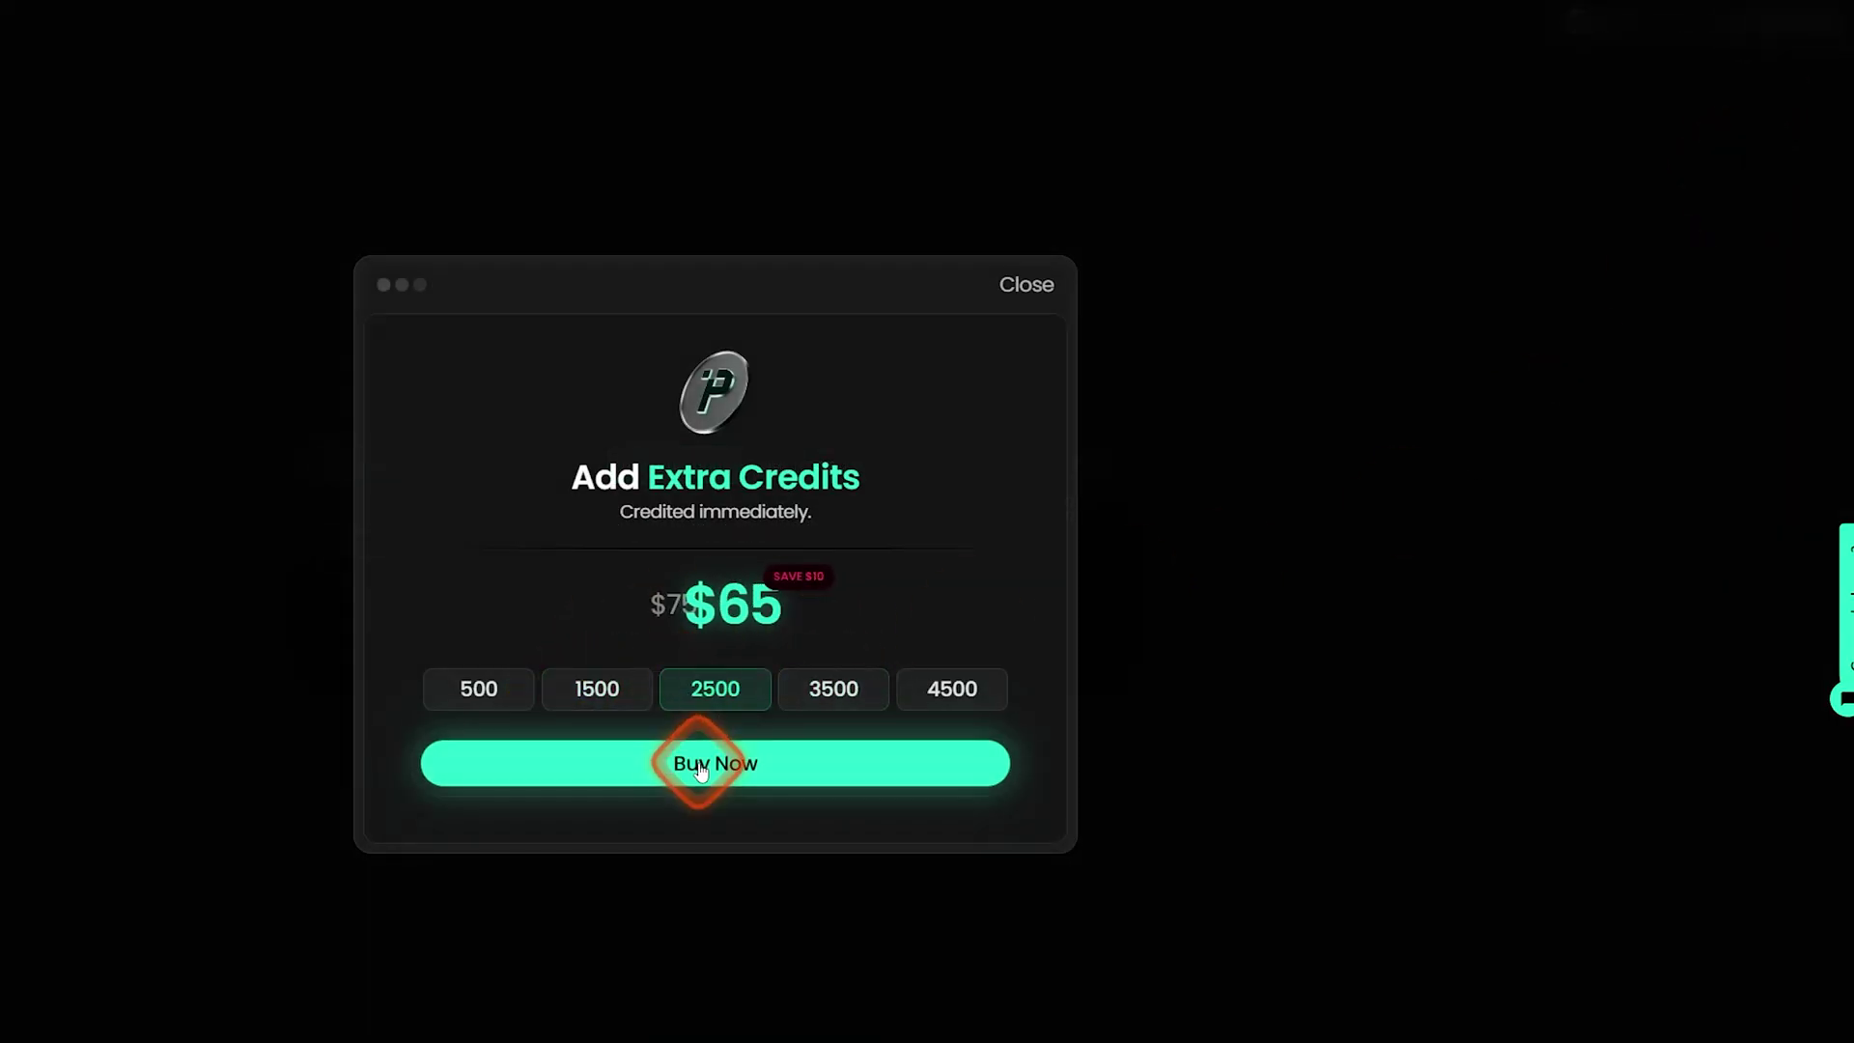
pyautogui.click(1026, 283)
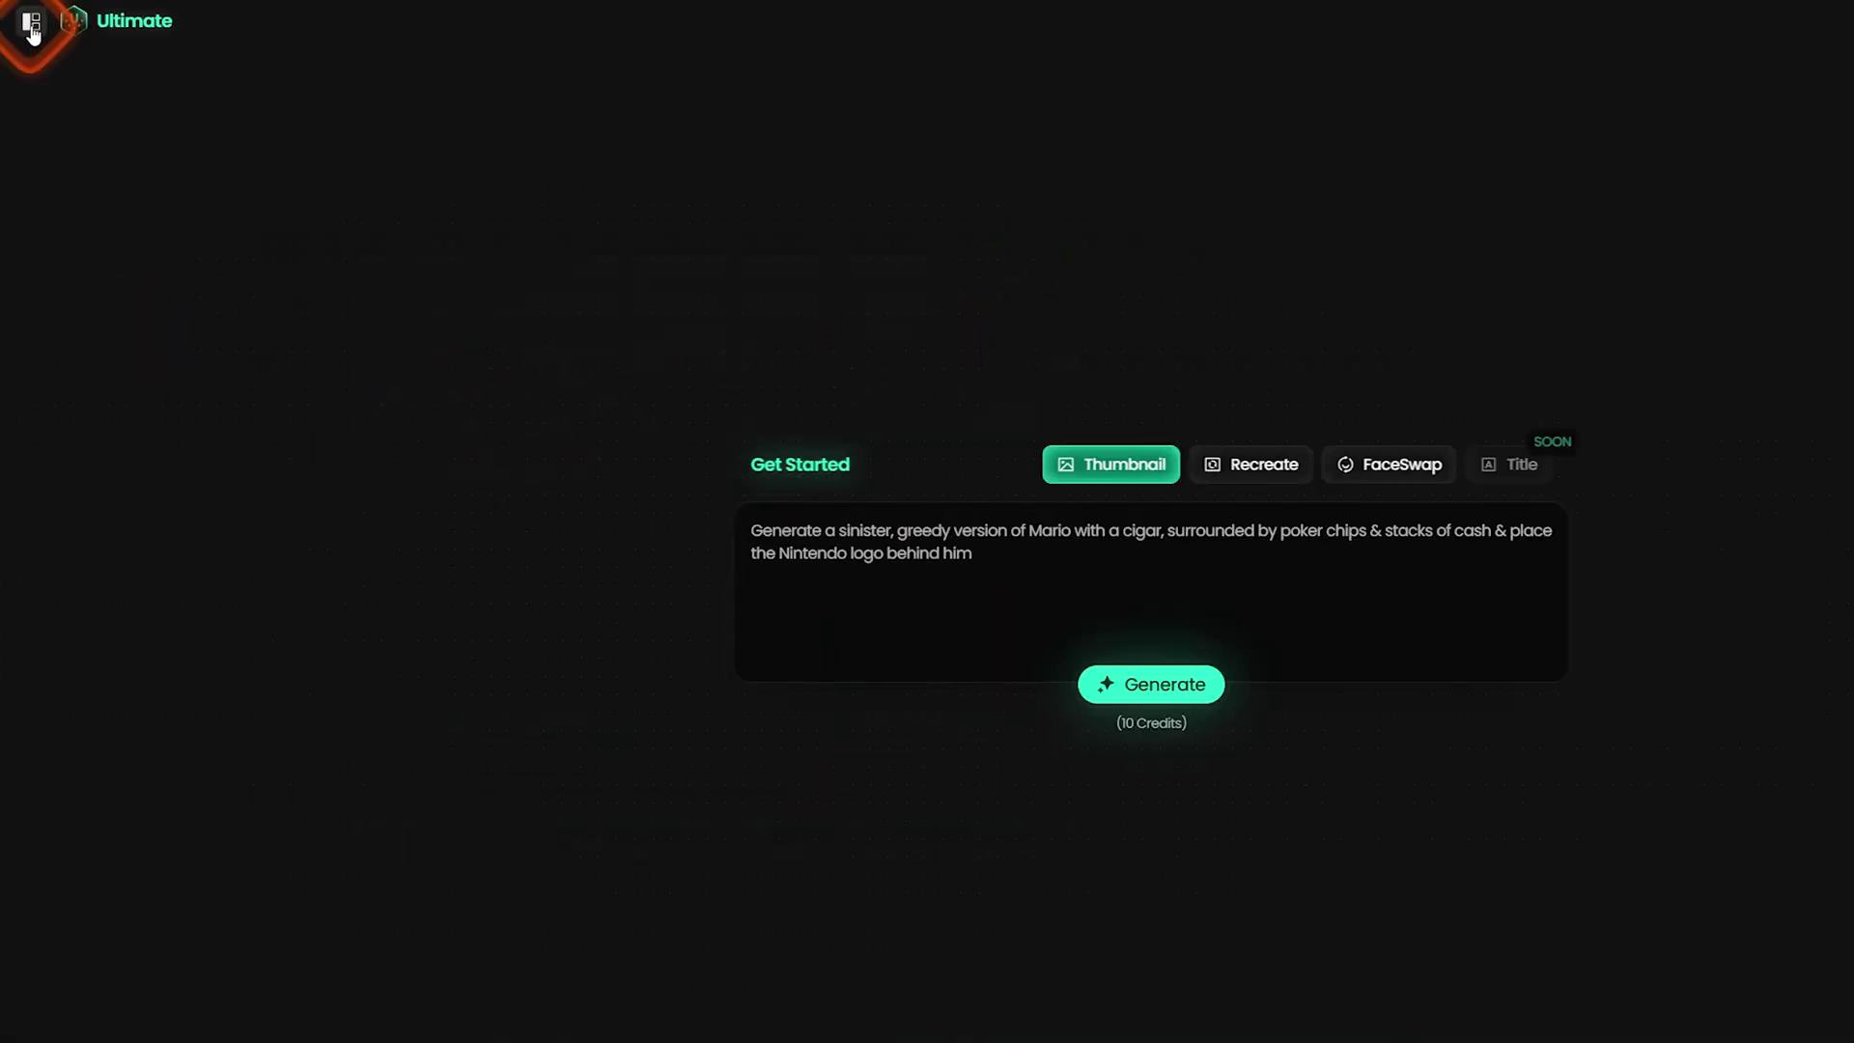
pyautogui.click(32, 24)
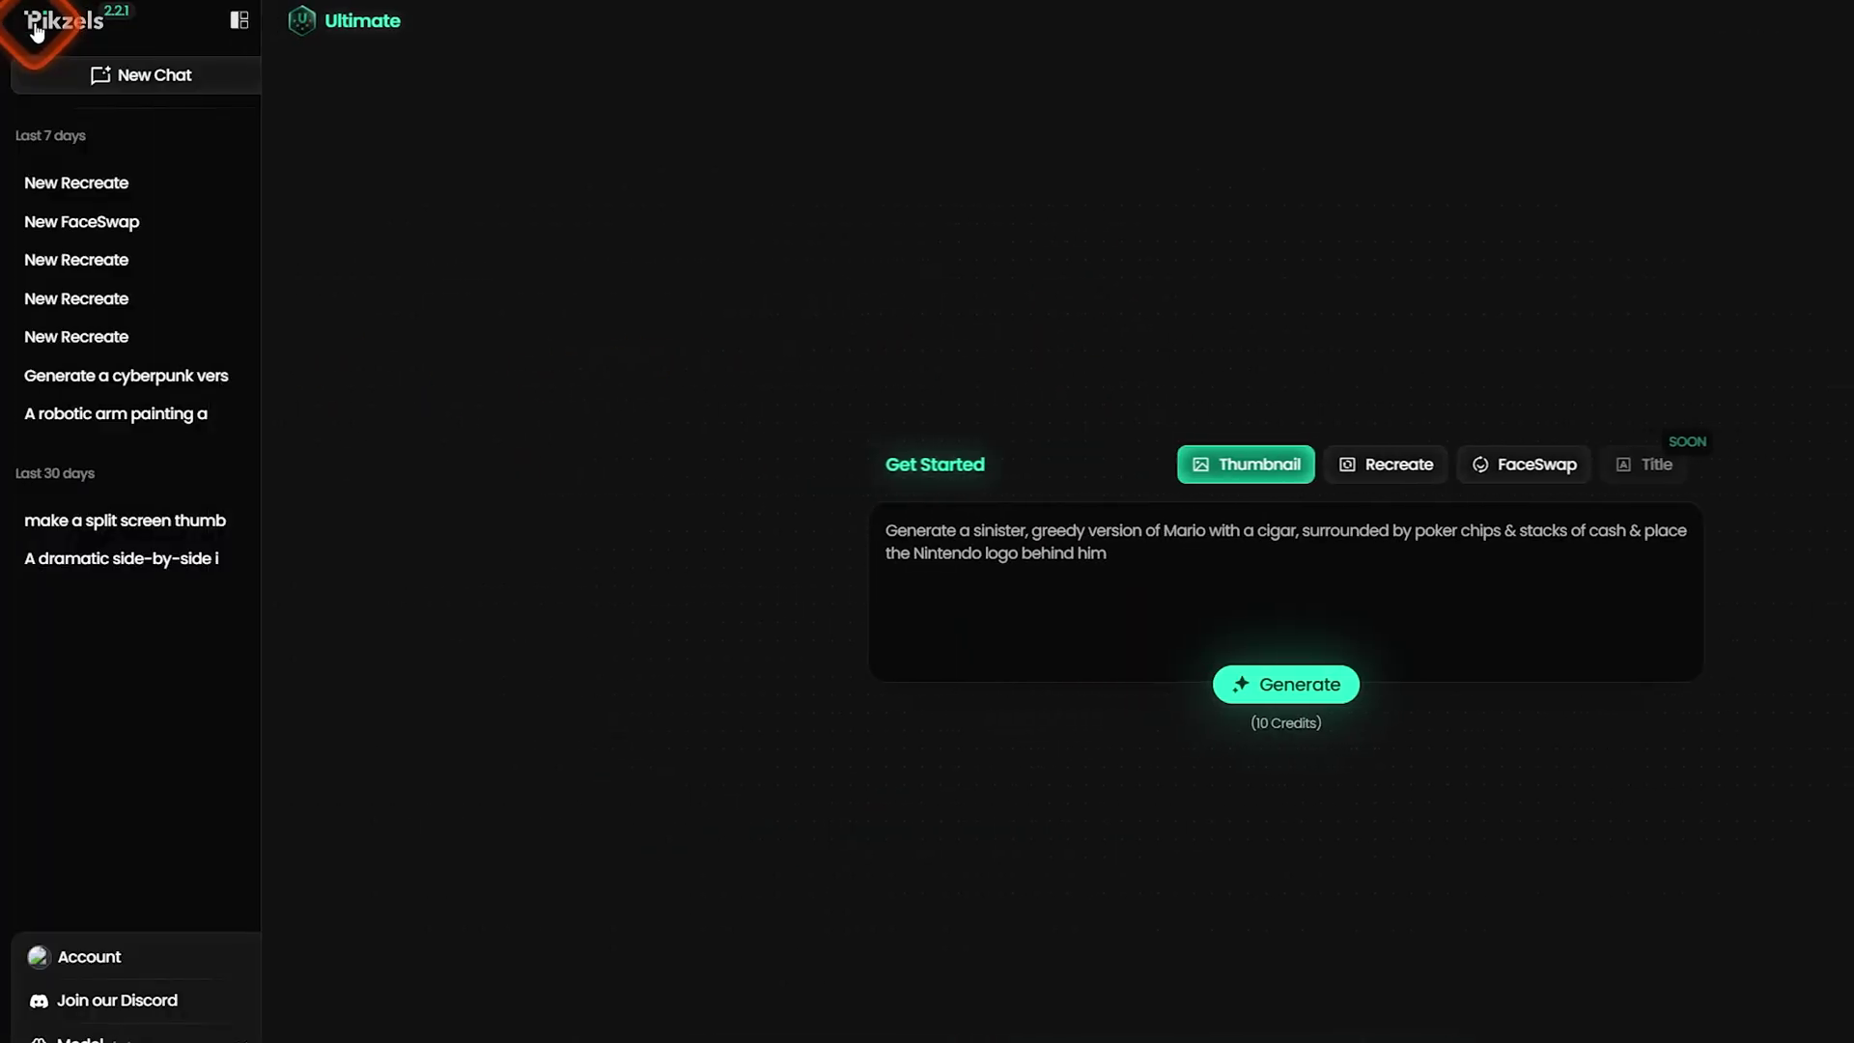
pyautogui.click(109, 77)
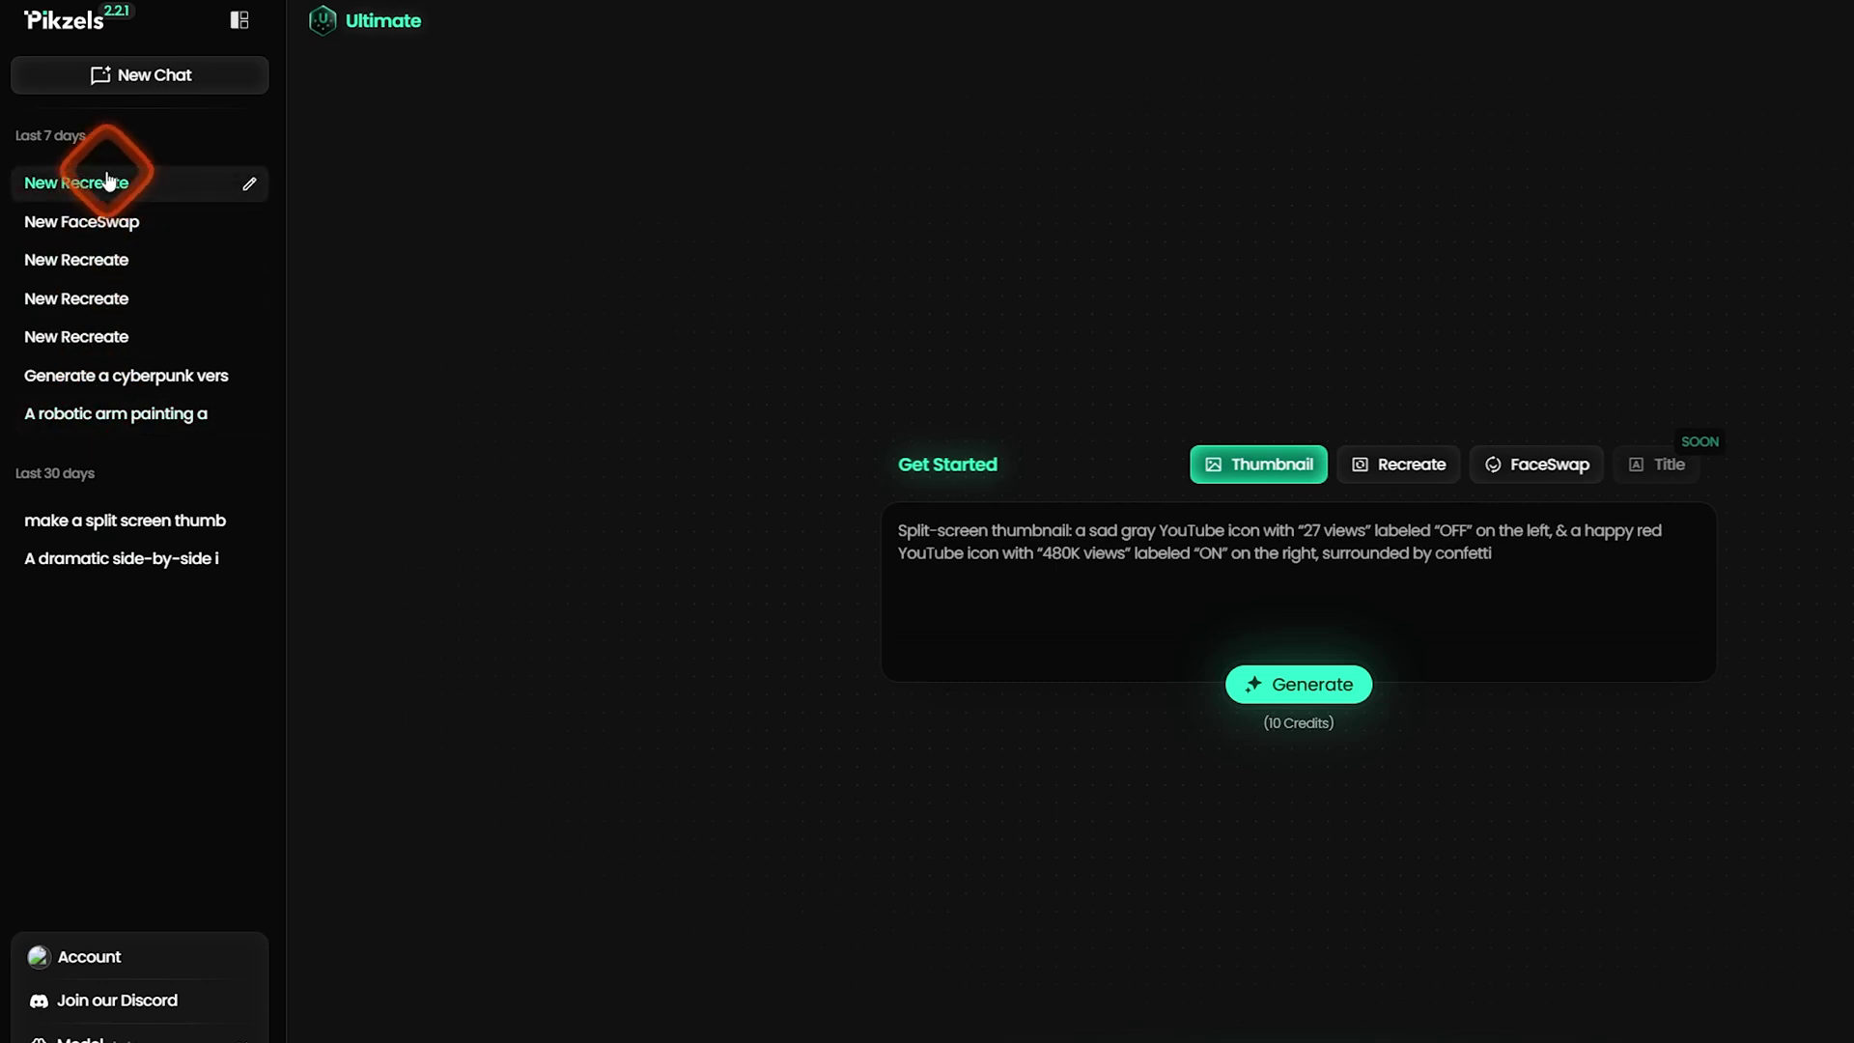
# Step: Start a new thumbnail chat with the cursor in the empty prompt box
pyautogui.click(149, 76)
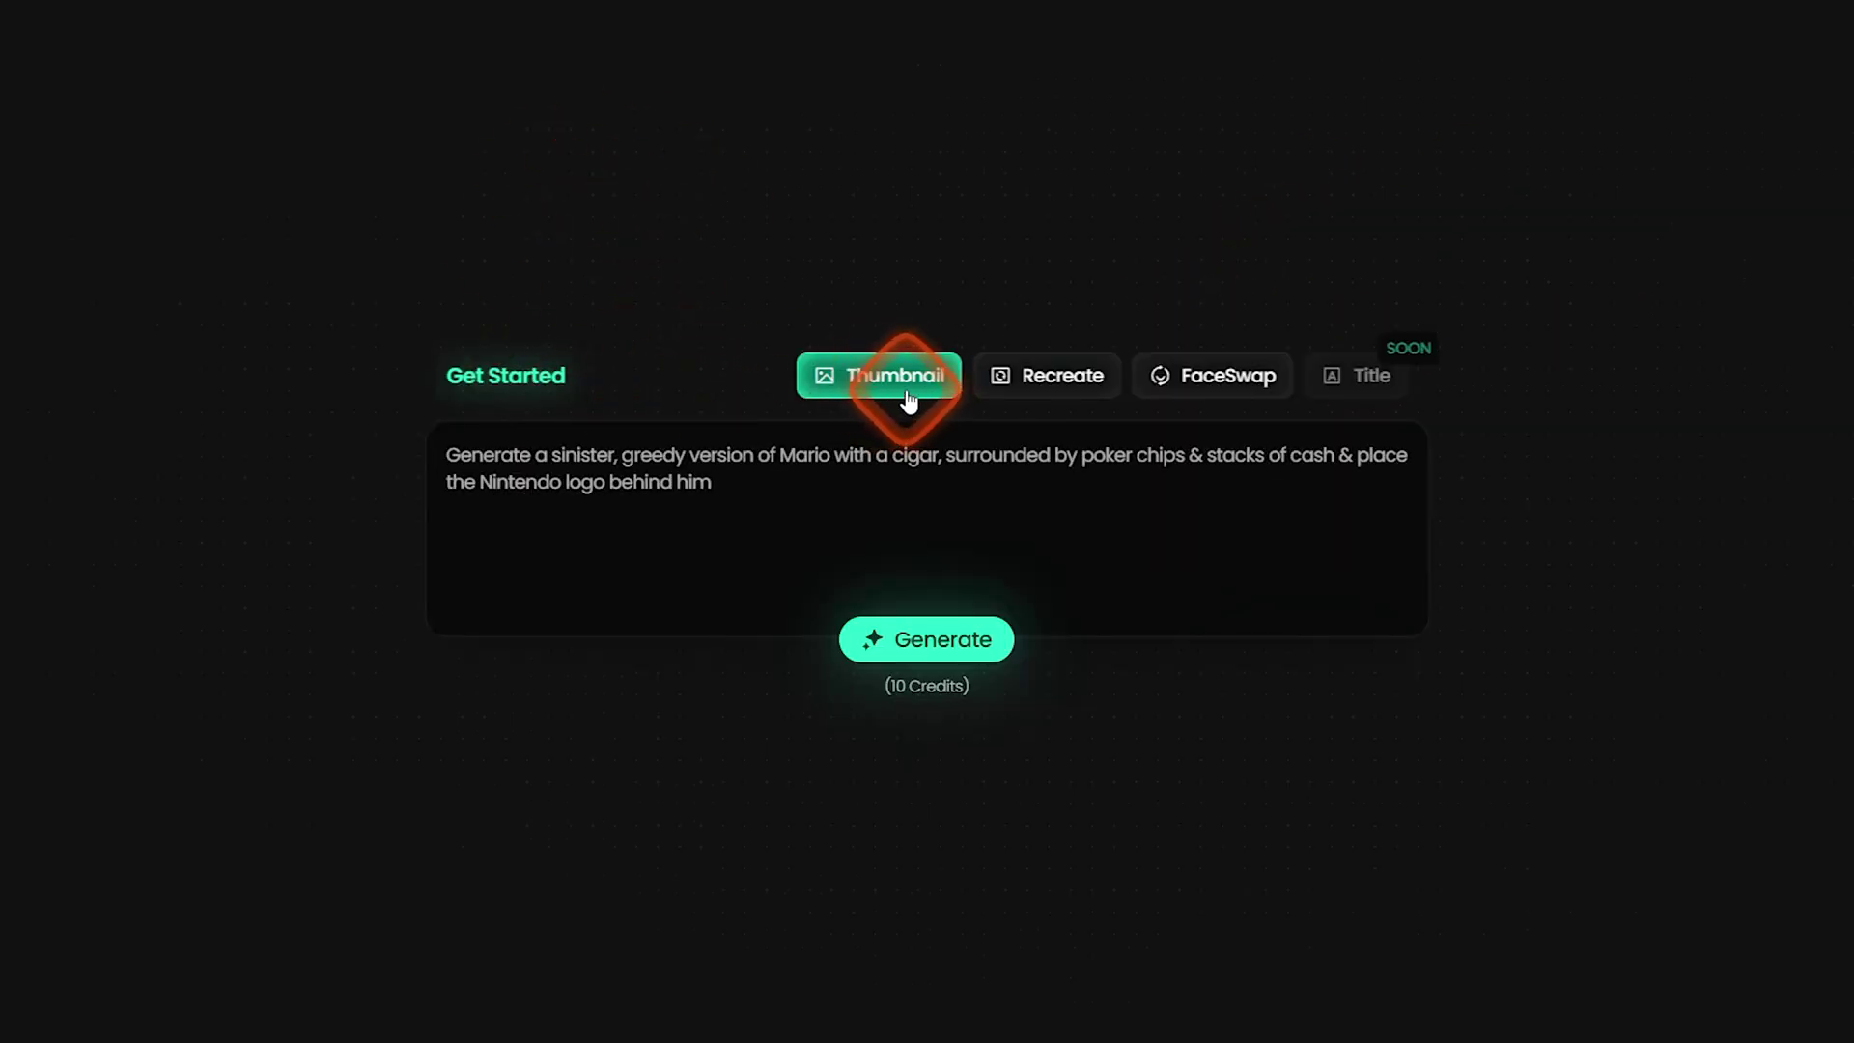
pyautogui.click(517, 467)
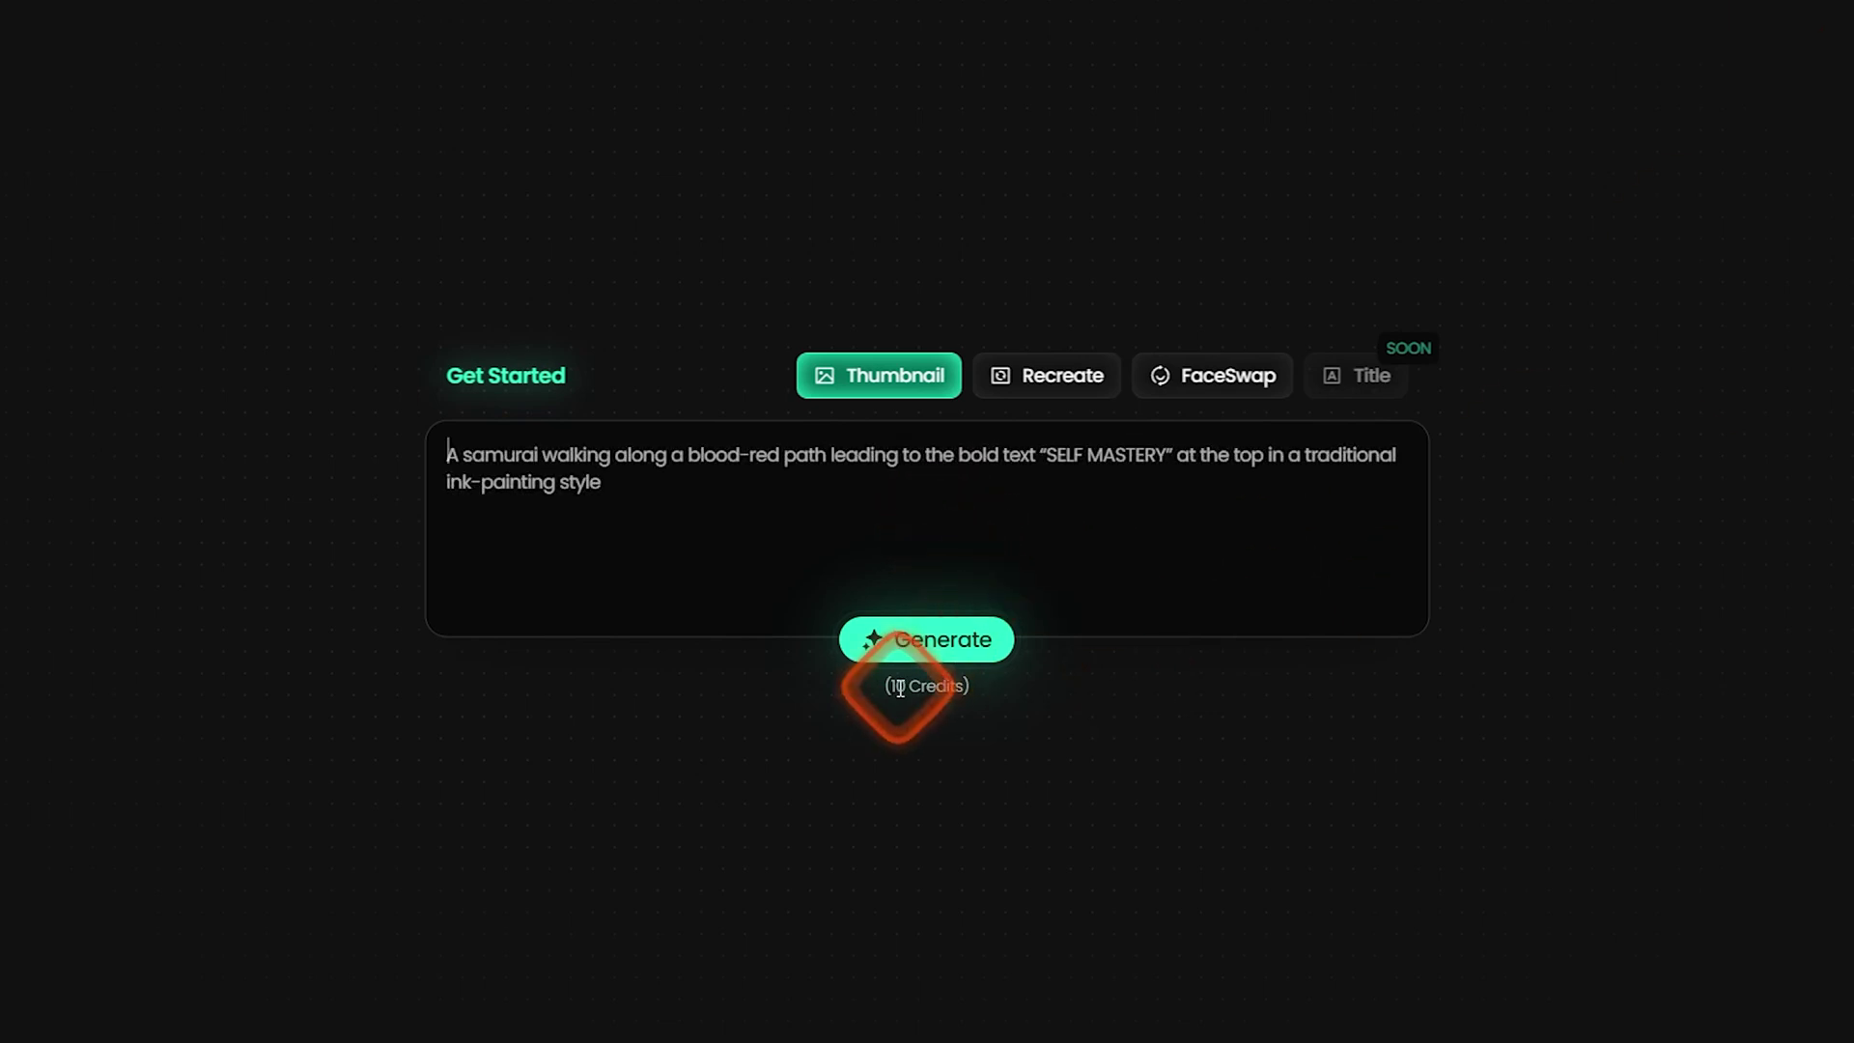
pyautogui.click(457, 465)
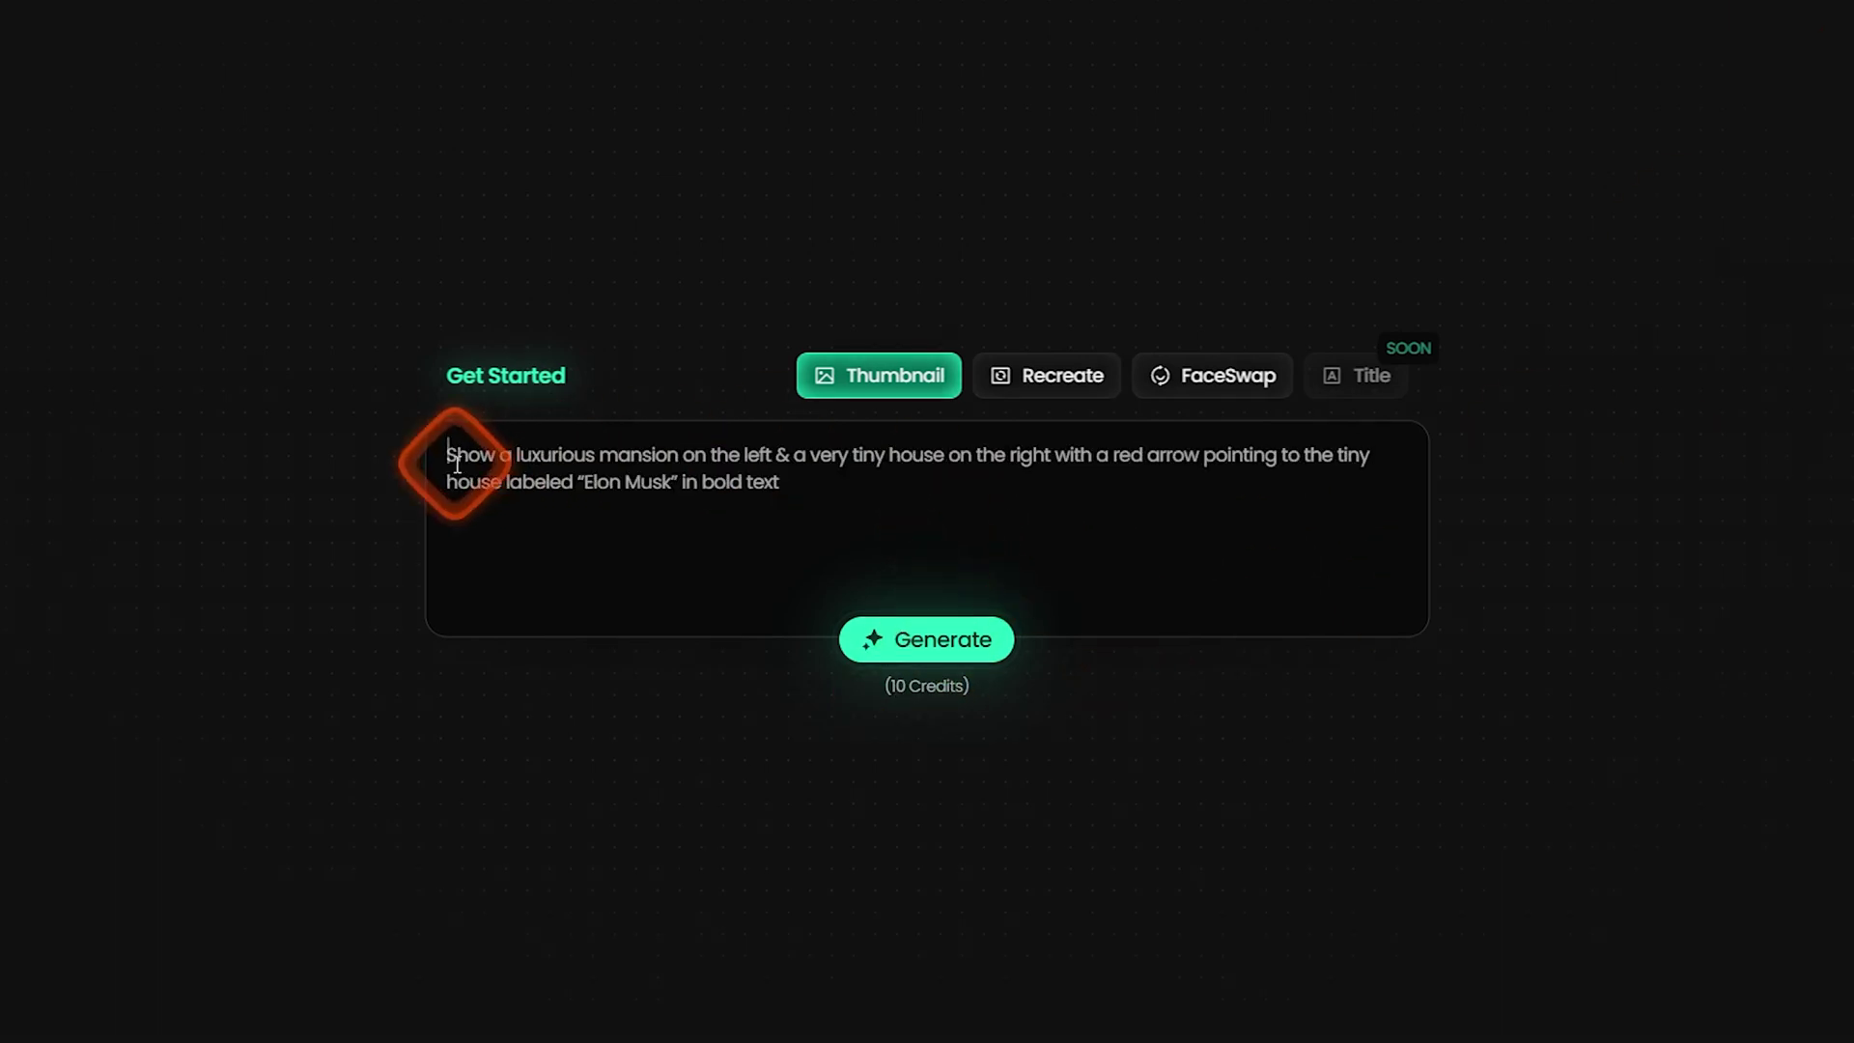
pyautogui.click(878, 462)
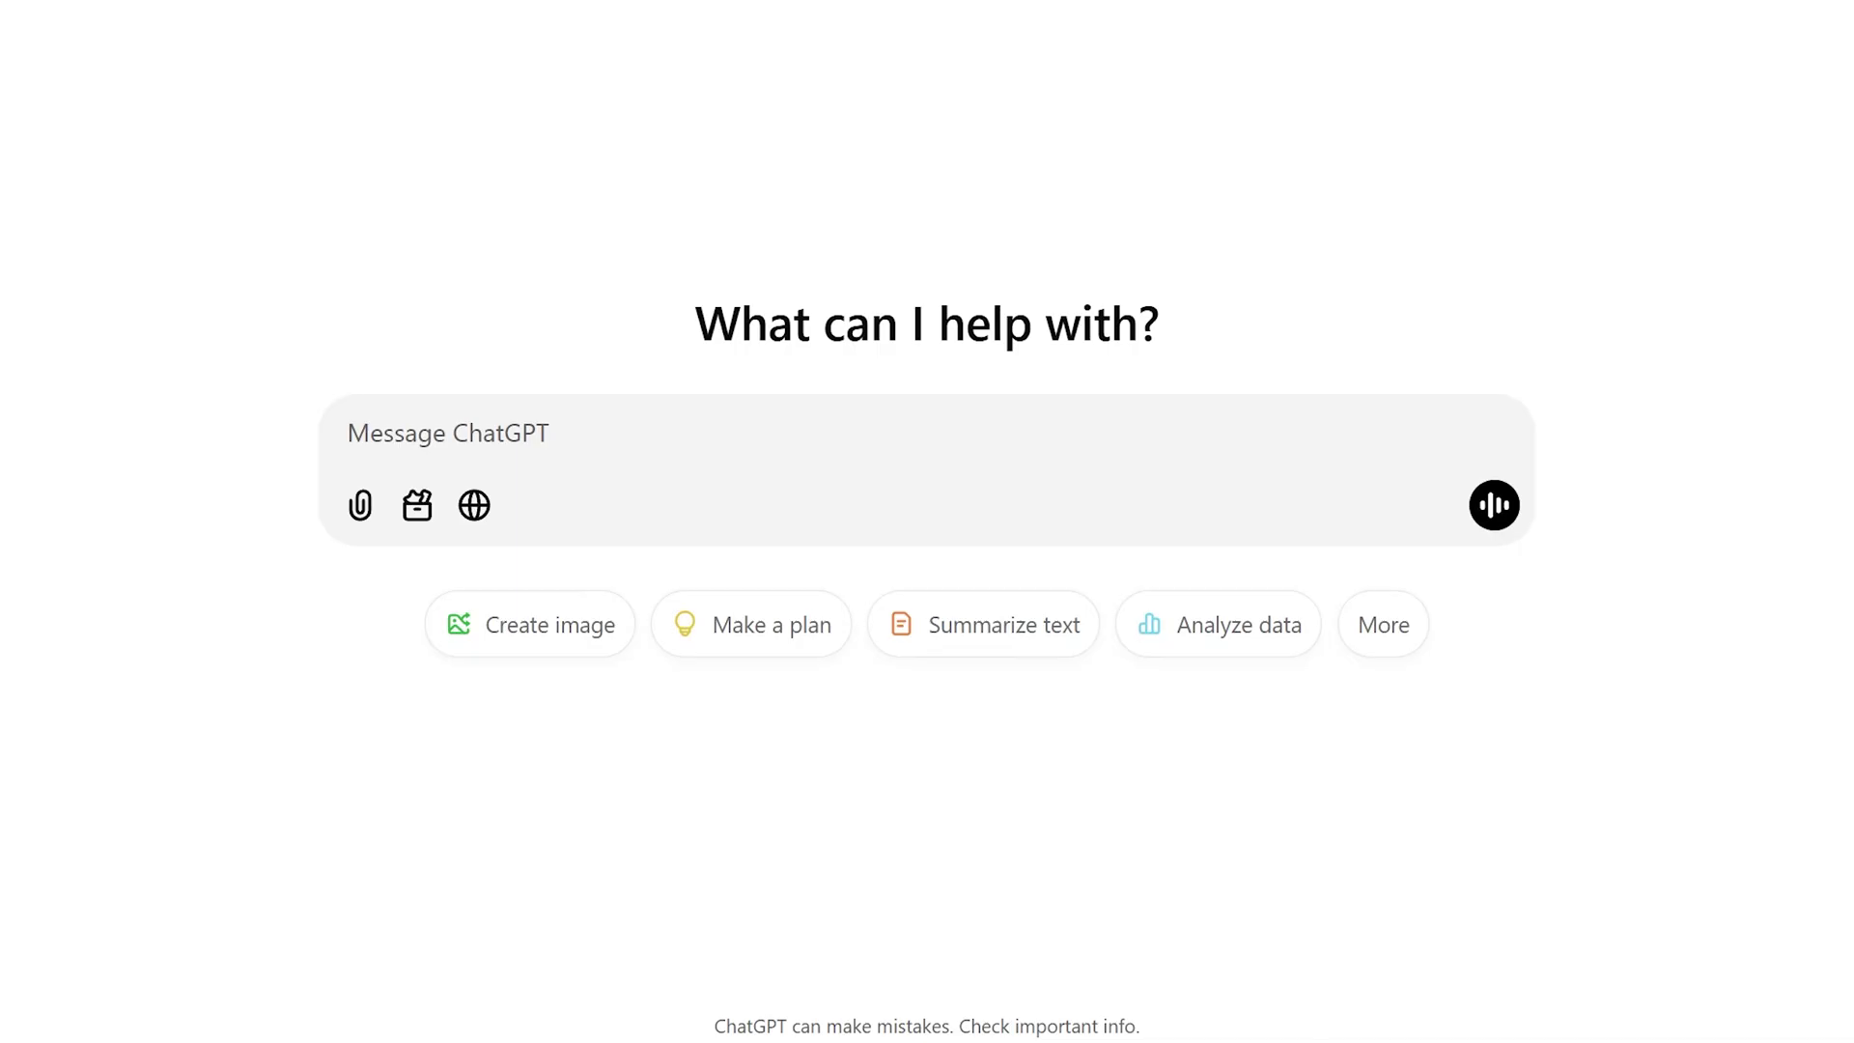
# Step: Launch Snipping Tool from Start and snip the split-screen YouTube-icon sample prompt text
pyautogui.click(647, 1027)
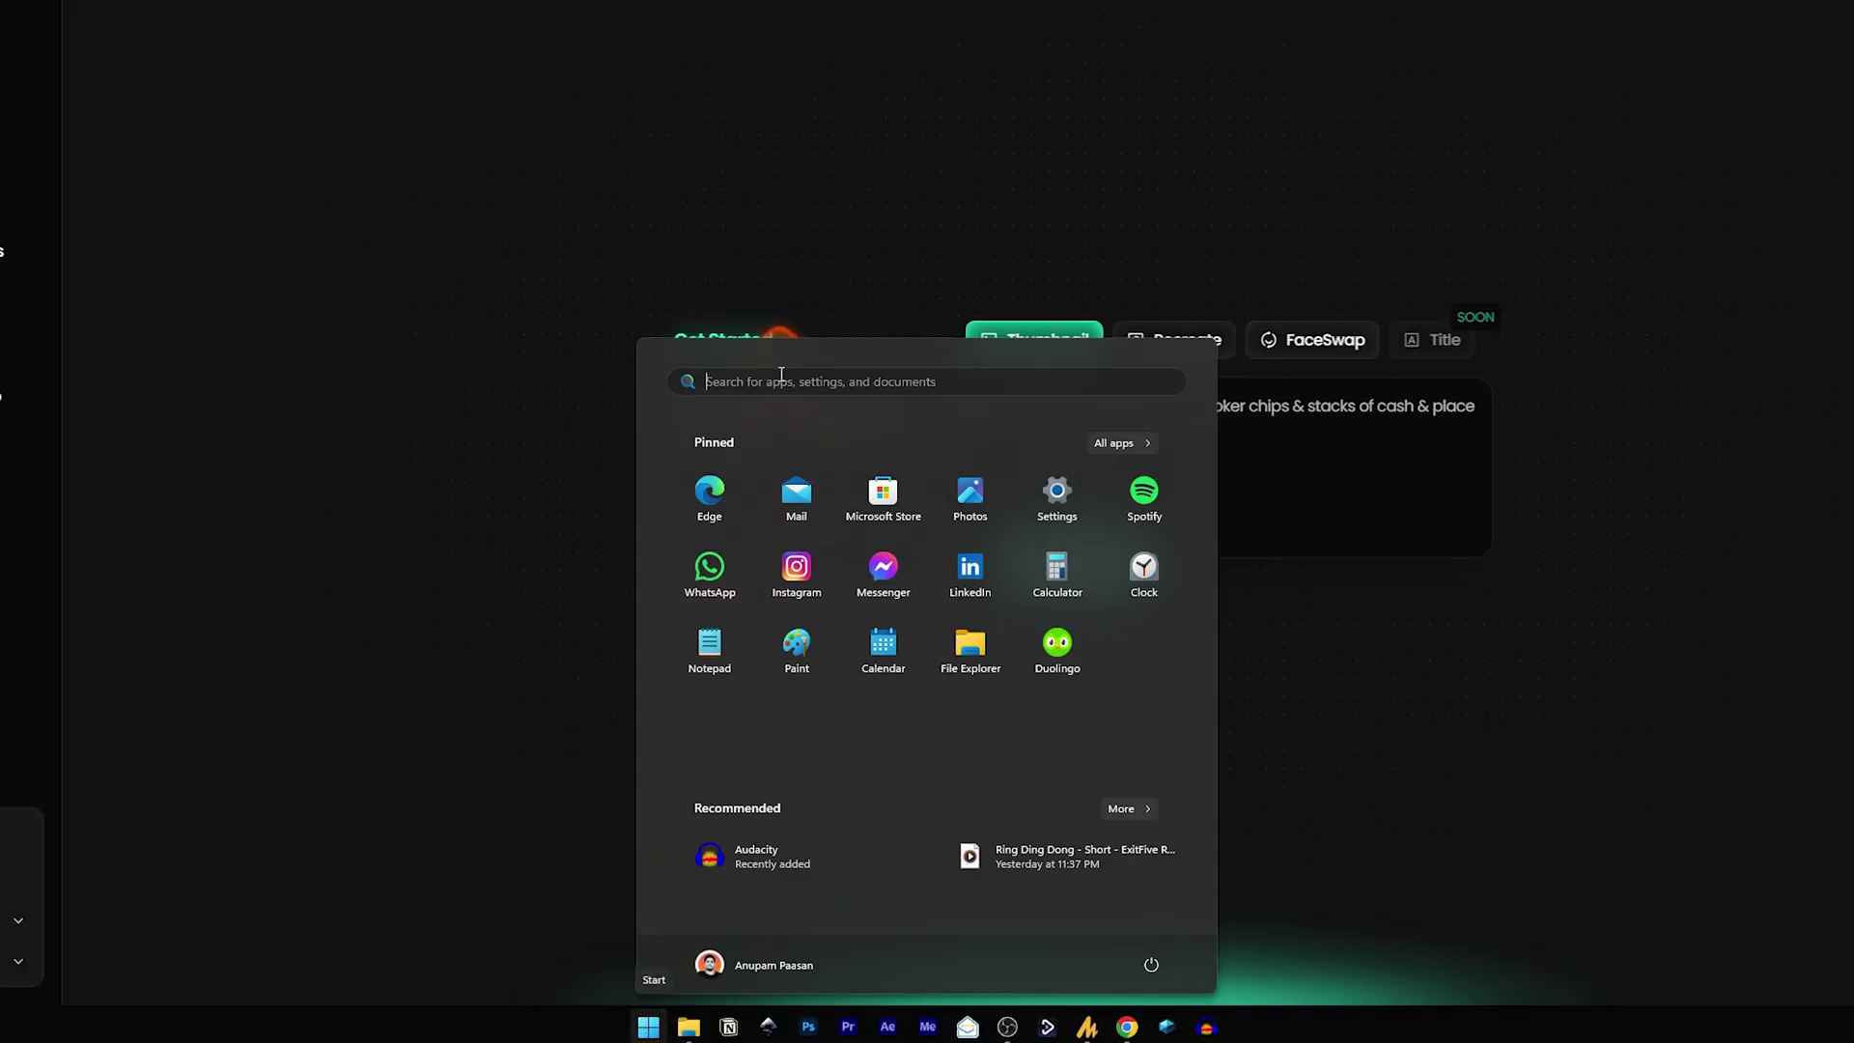
pyautogui.click(781, 380)
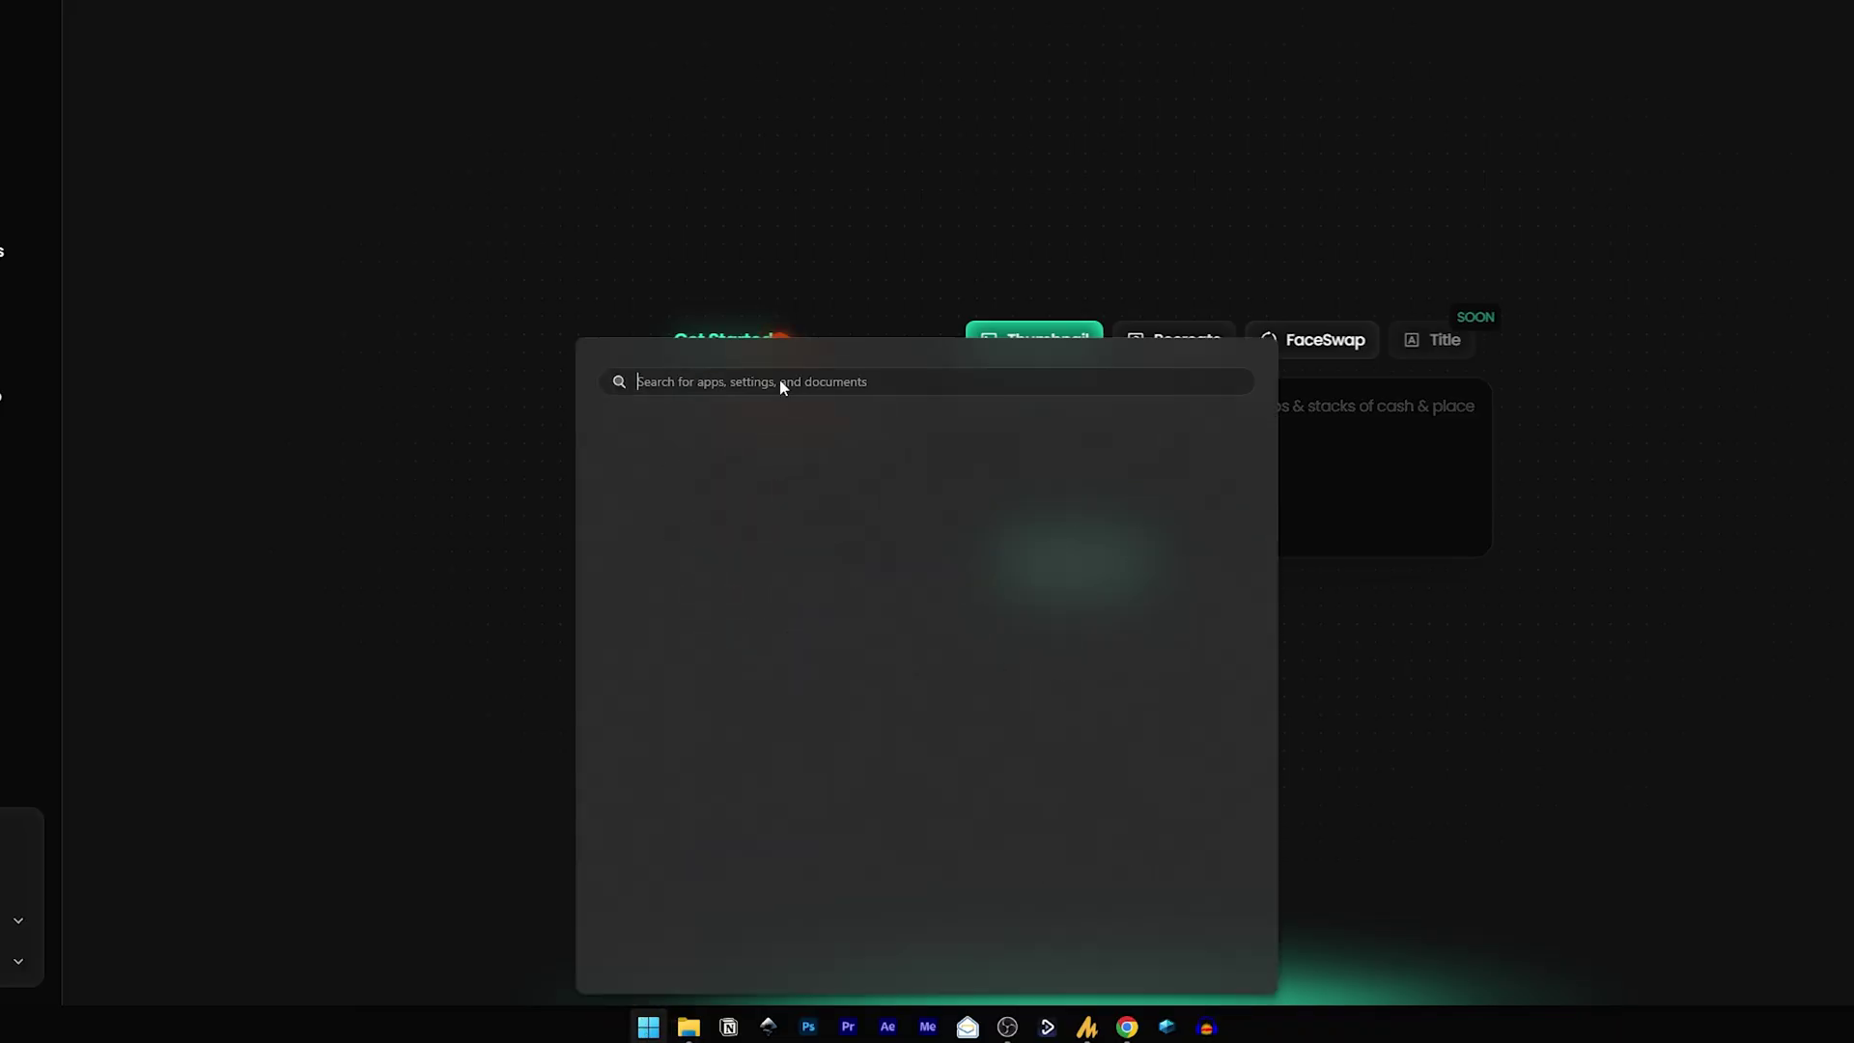
pyautogui.click(777, 464)
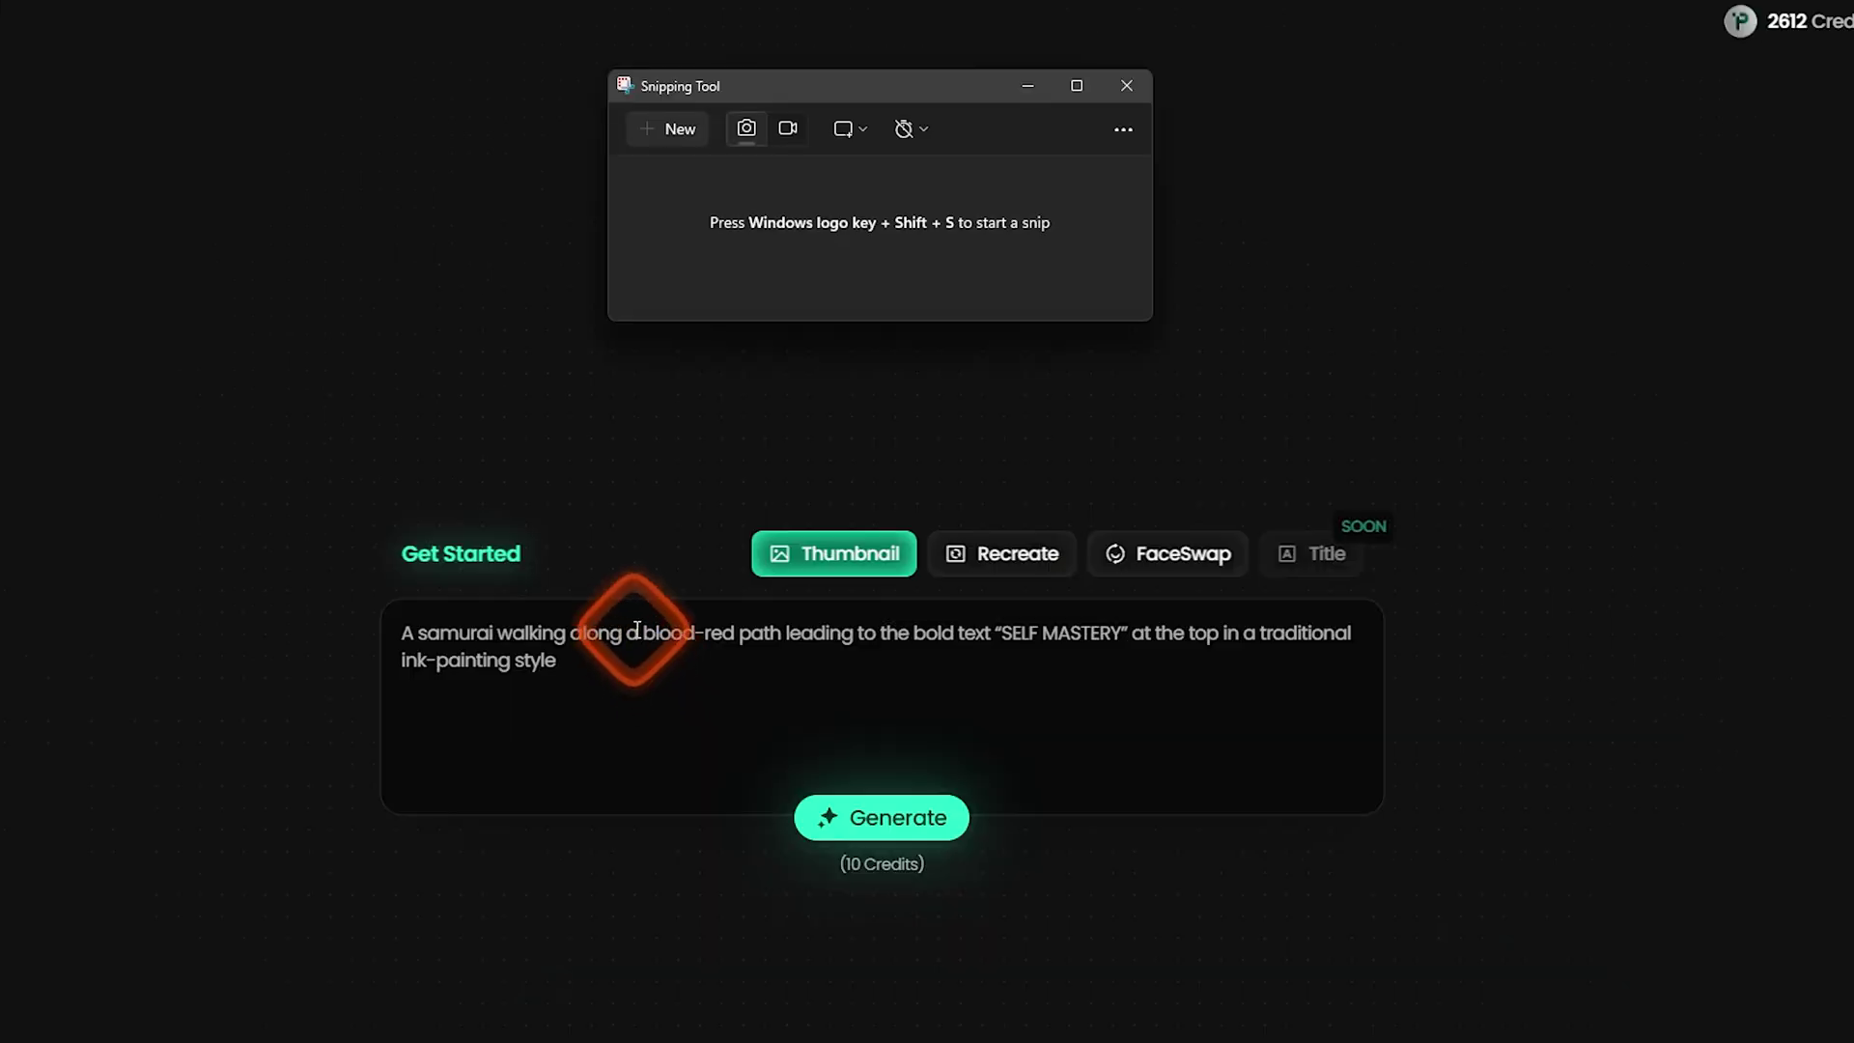
pyautogui.click(719, 189)
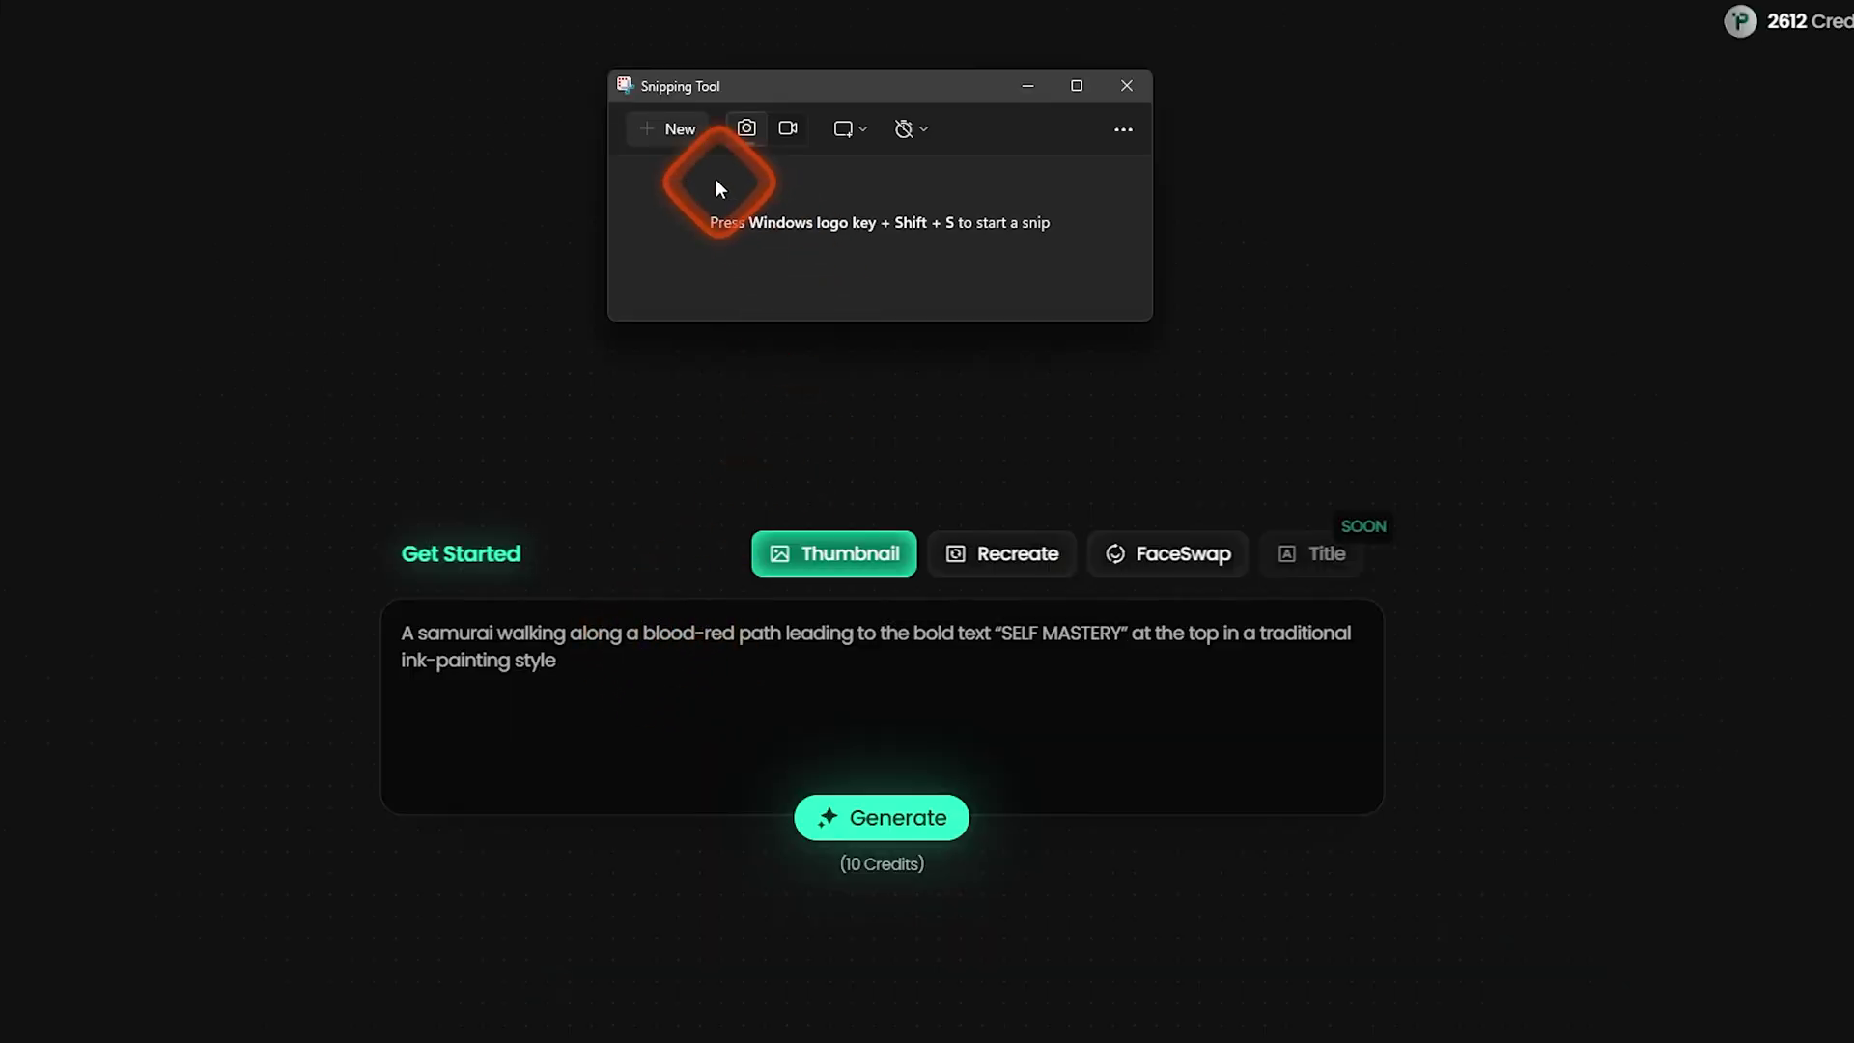
pyautogui.click(672, 133)
pyautogui.moveTo(361, 589); pyautogui.dragTo(1098, 705)
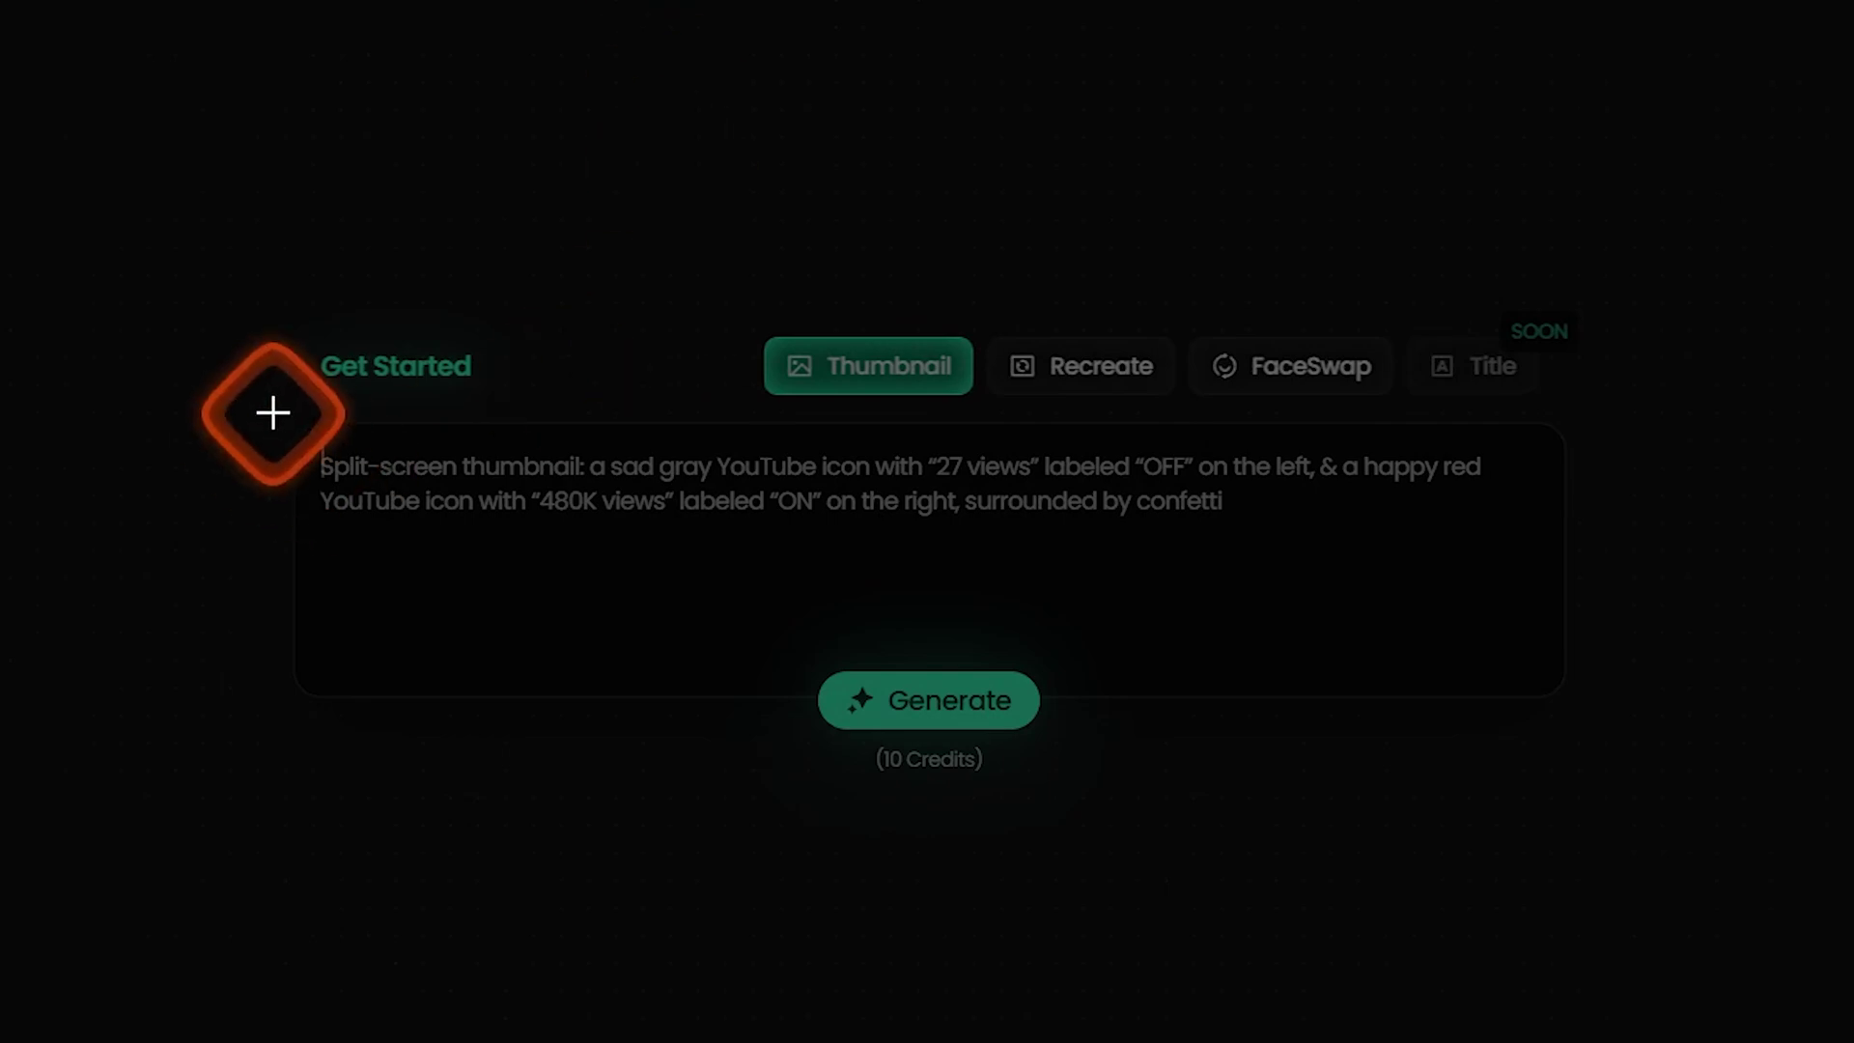
pyautogui.moveTo(1202, 554); pyautogui.dragTo(1597, 541)
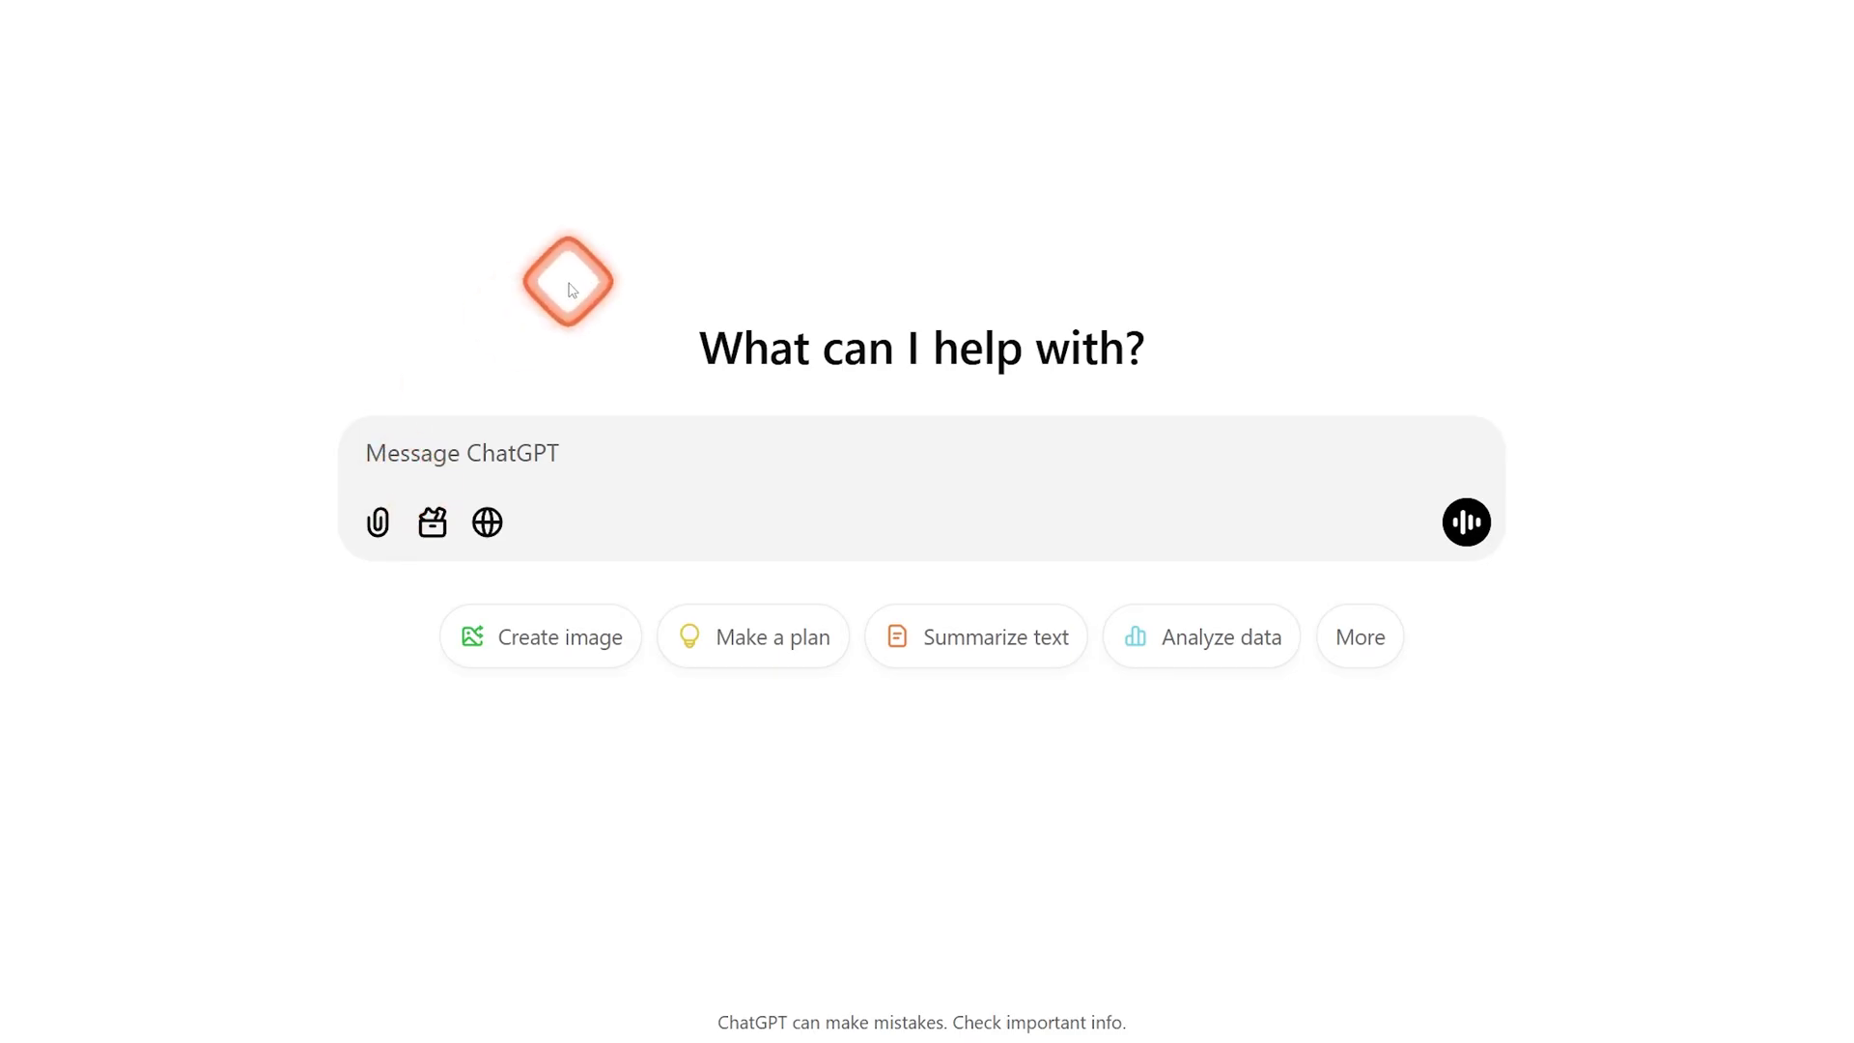
# Step: Send ChatGPT the prompt screenshot with a request for five similar thumbnail prompts
pyautogui.click(378, 527)
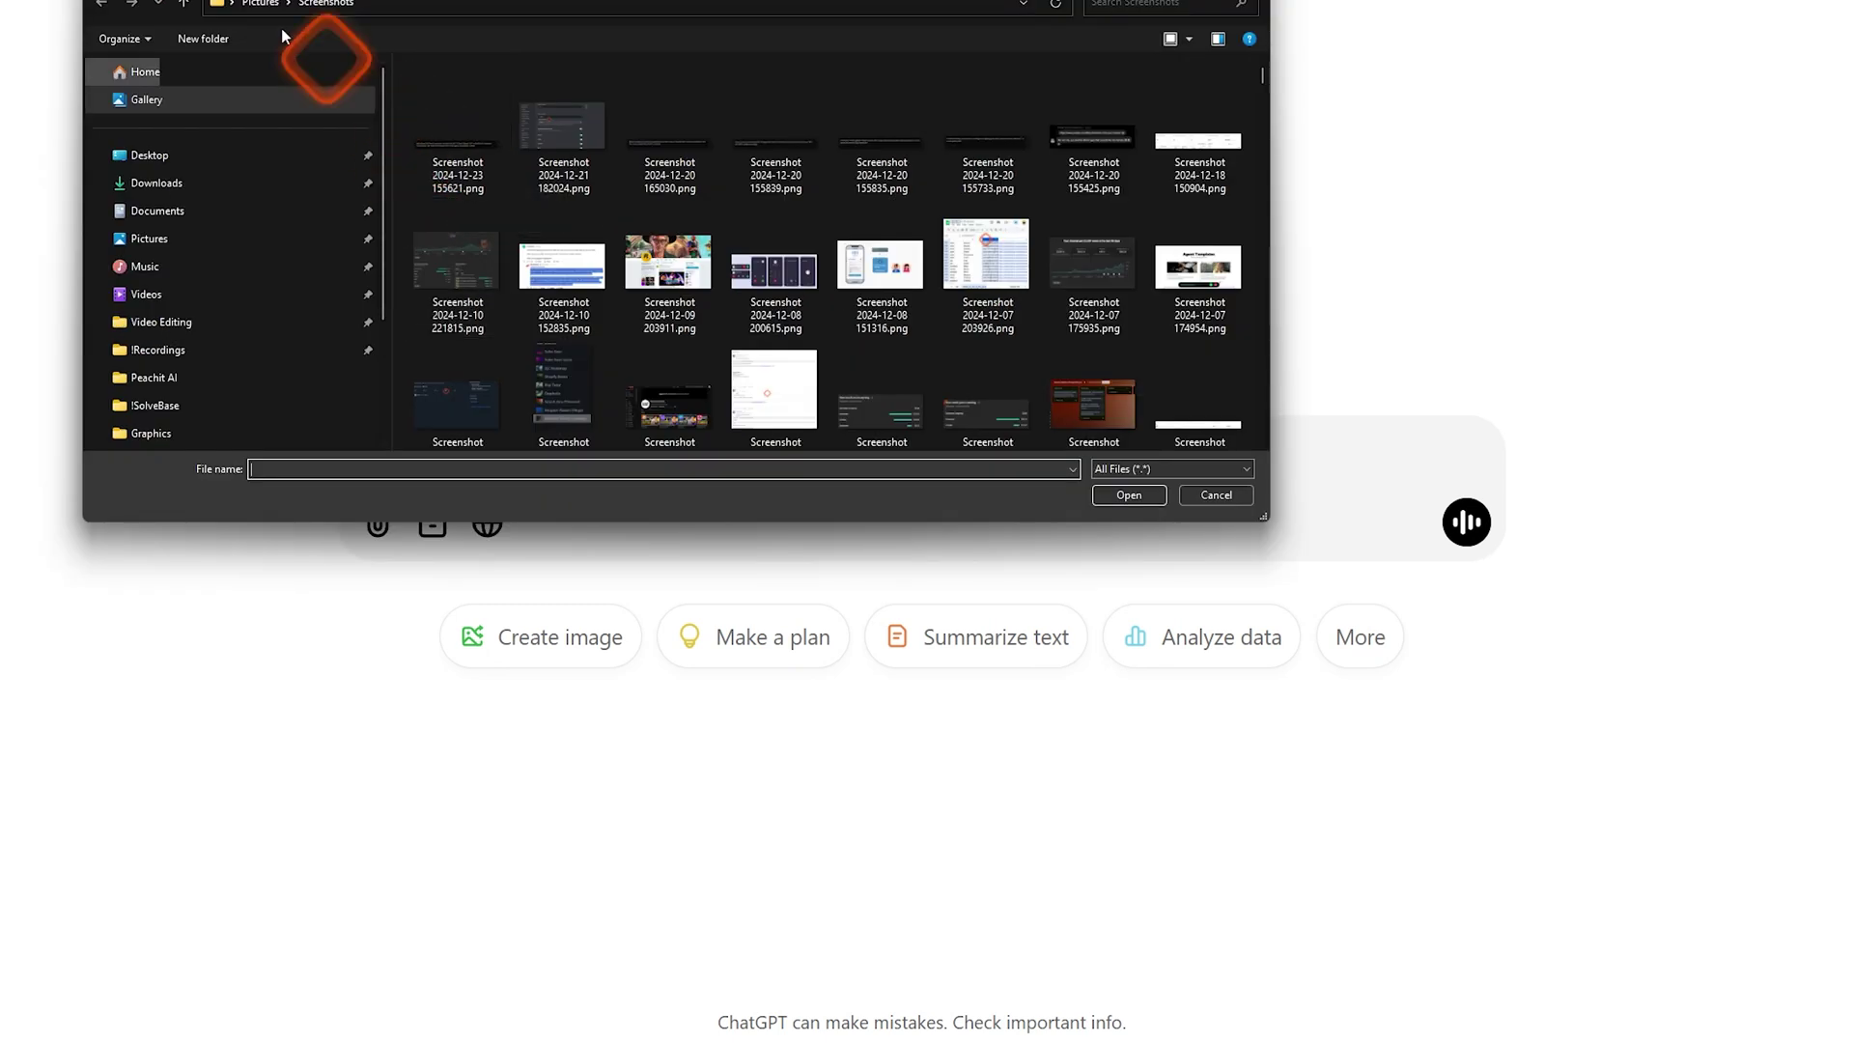
pyautogui.doubleClick(458, 154)
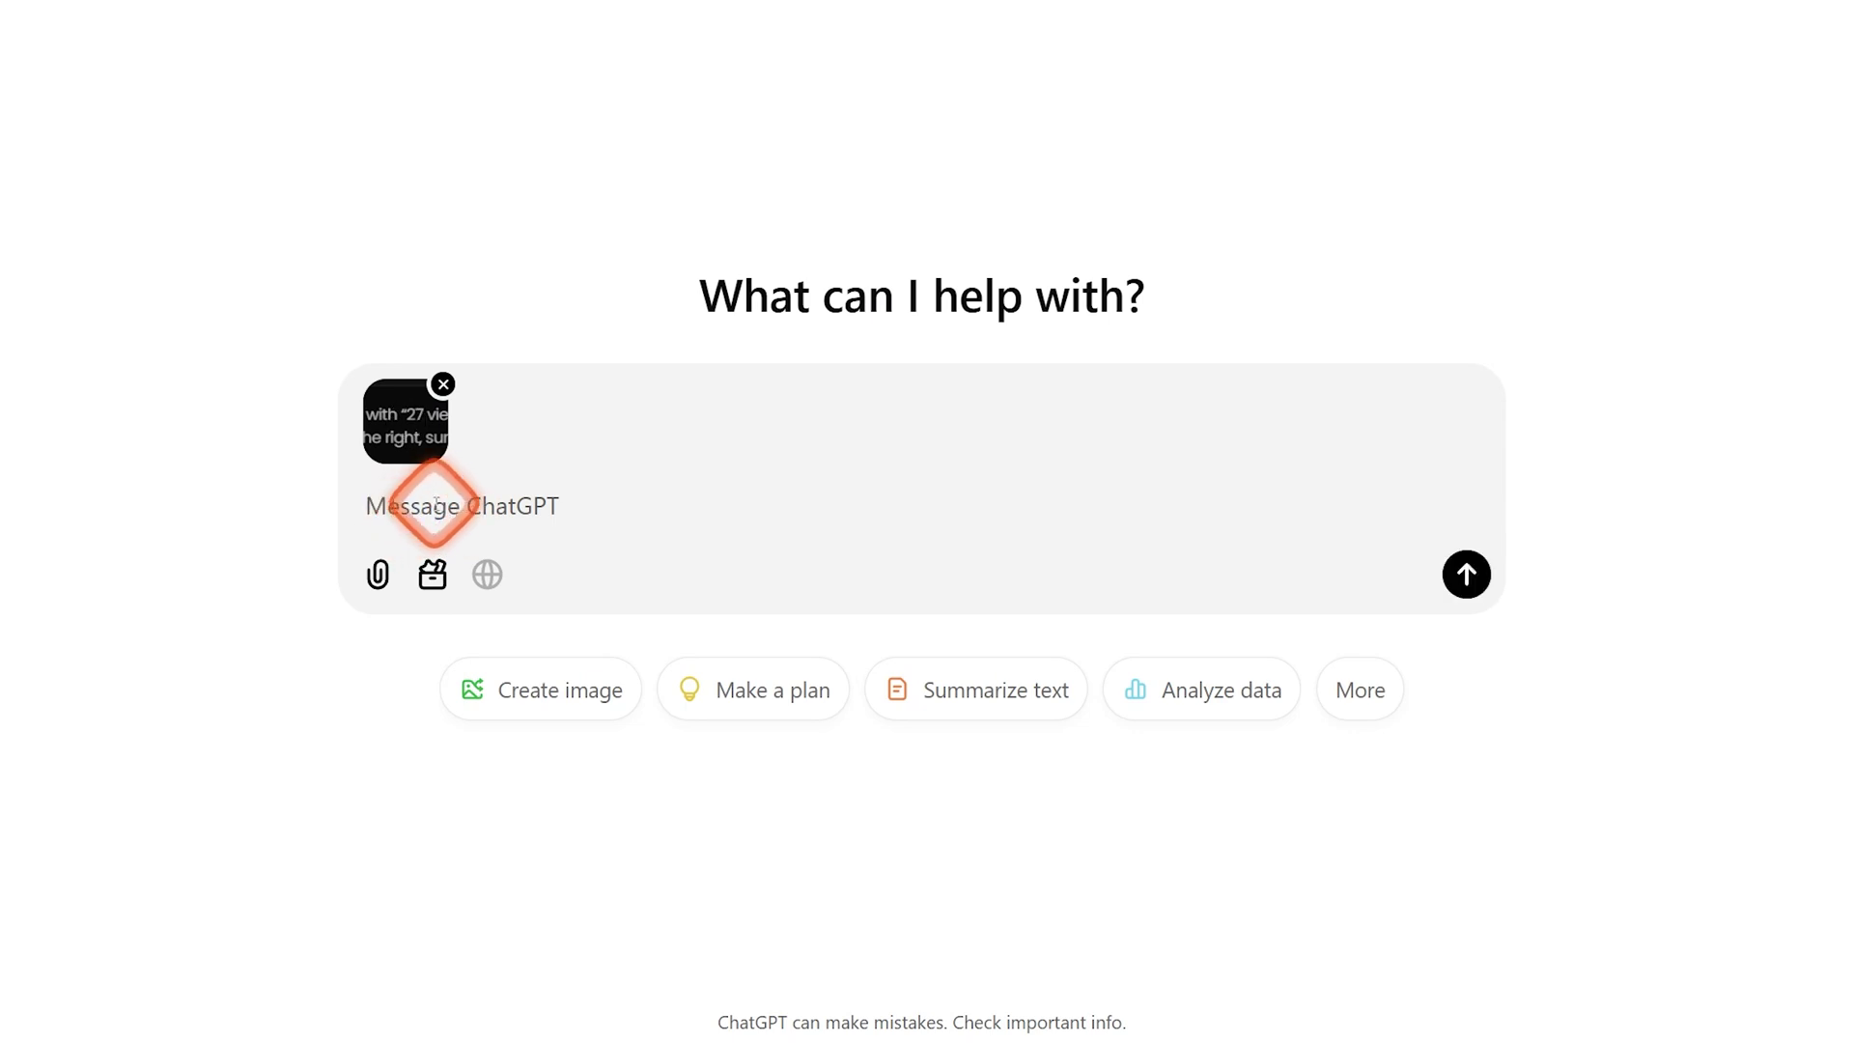
pyautogui.write('make similar prompts like this picture.')
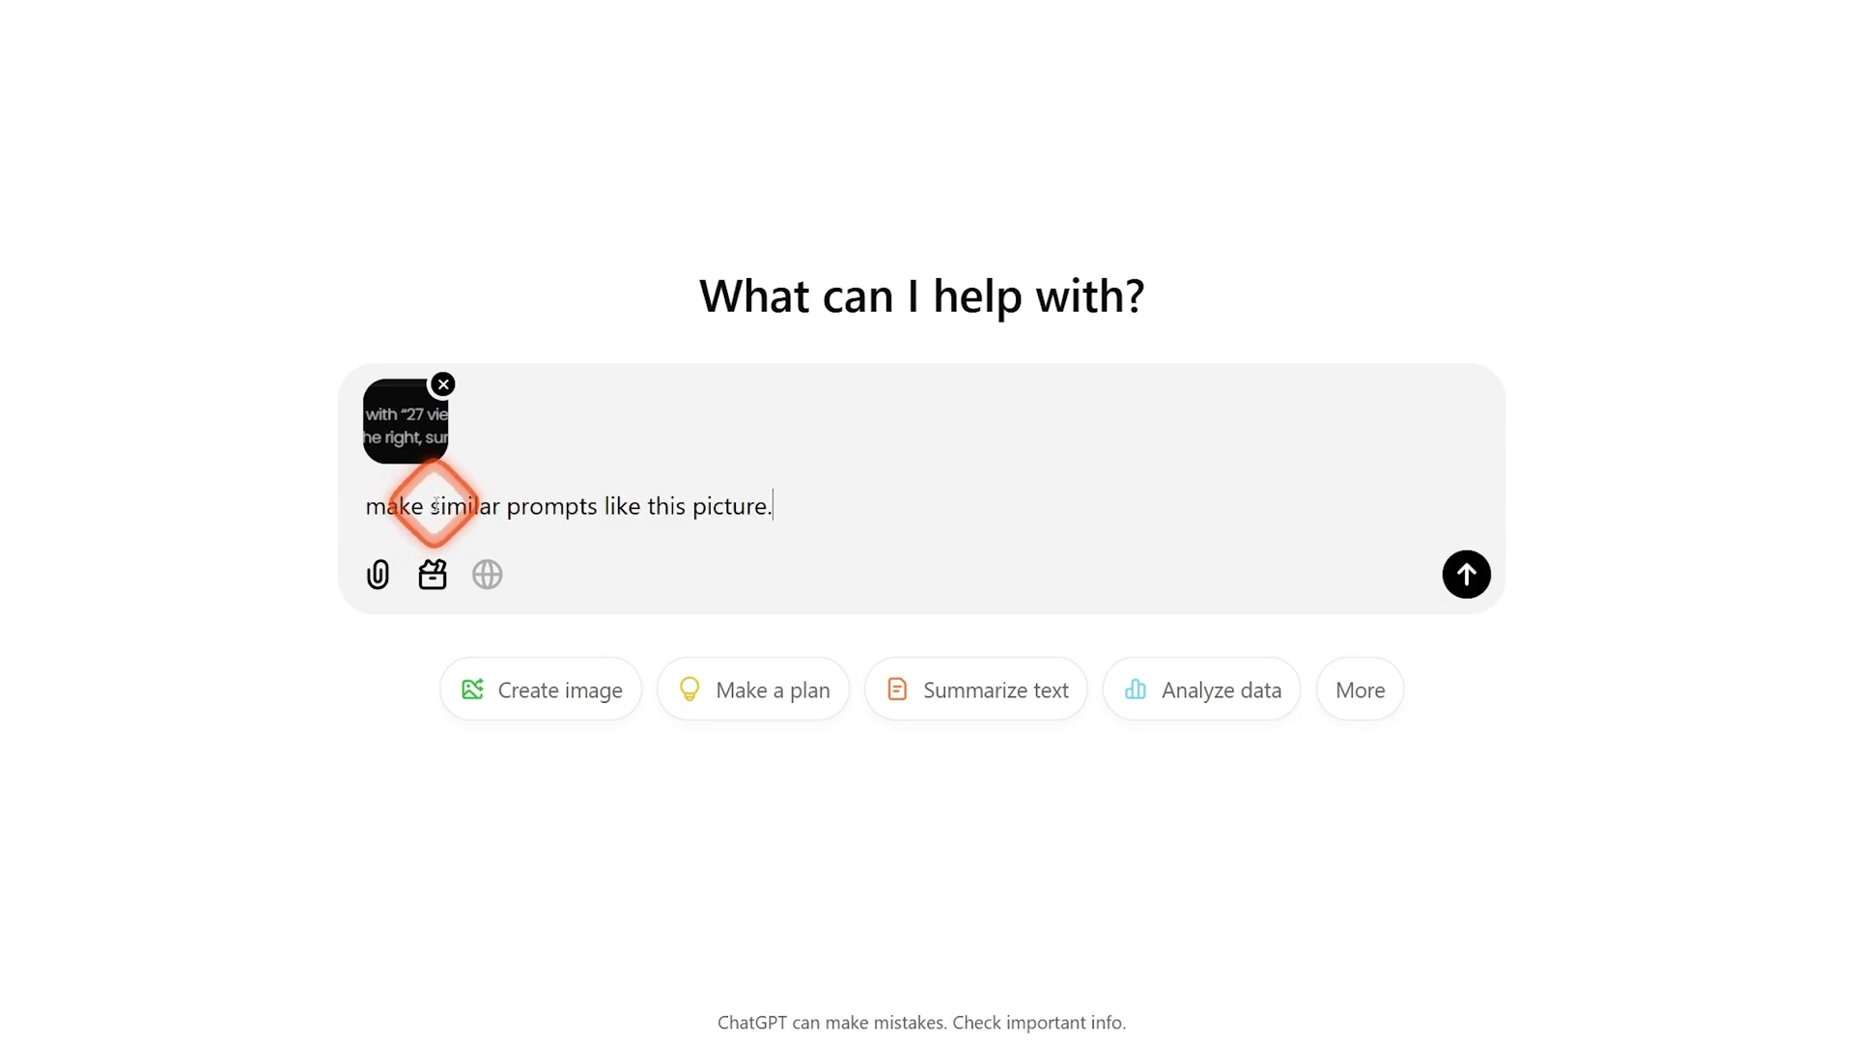
pyautogui.press('Return')
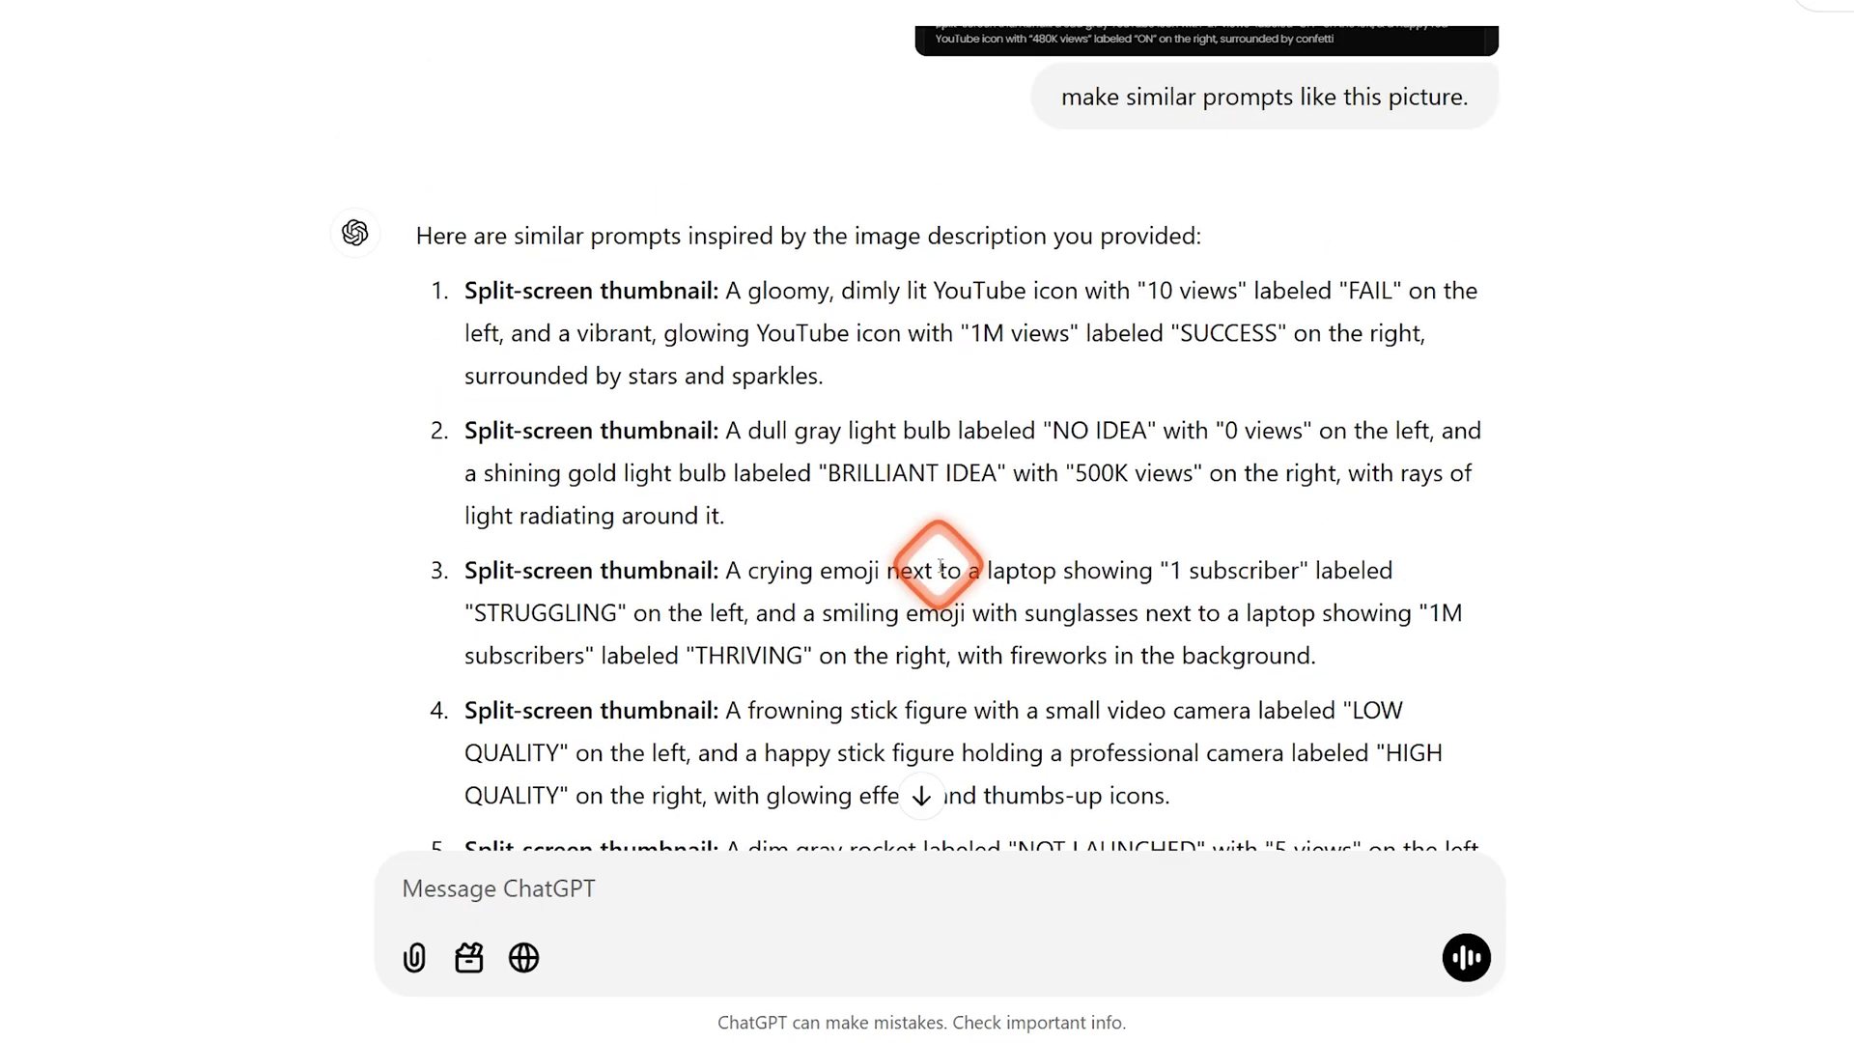
# Step: Select the text of prompt 3, the crying-vs-smiling emoji laptop prompt, and open its context menu
pyautogui.scroll(1, 934, 555)
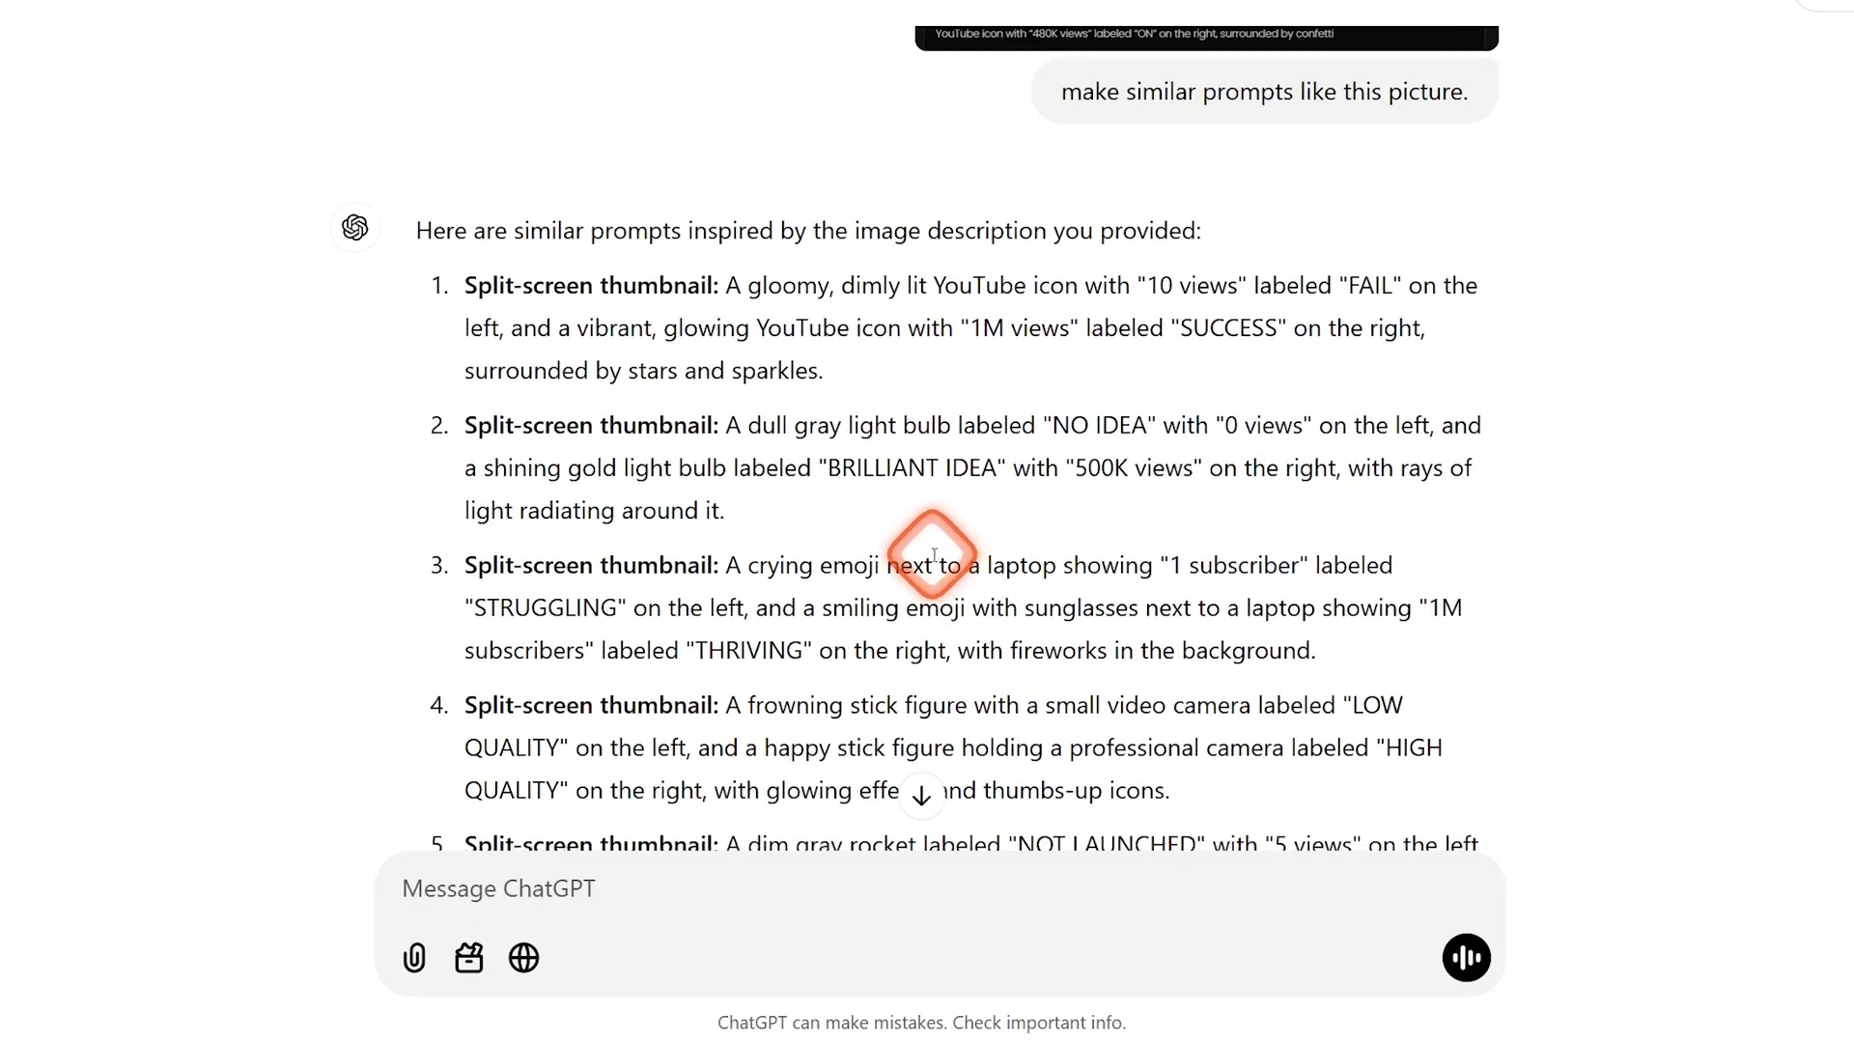
pyautogui.scroll(-3, 1080, 82)
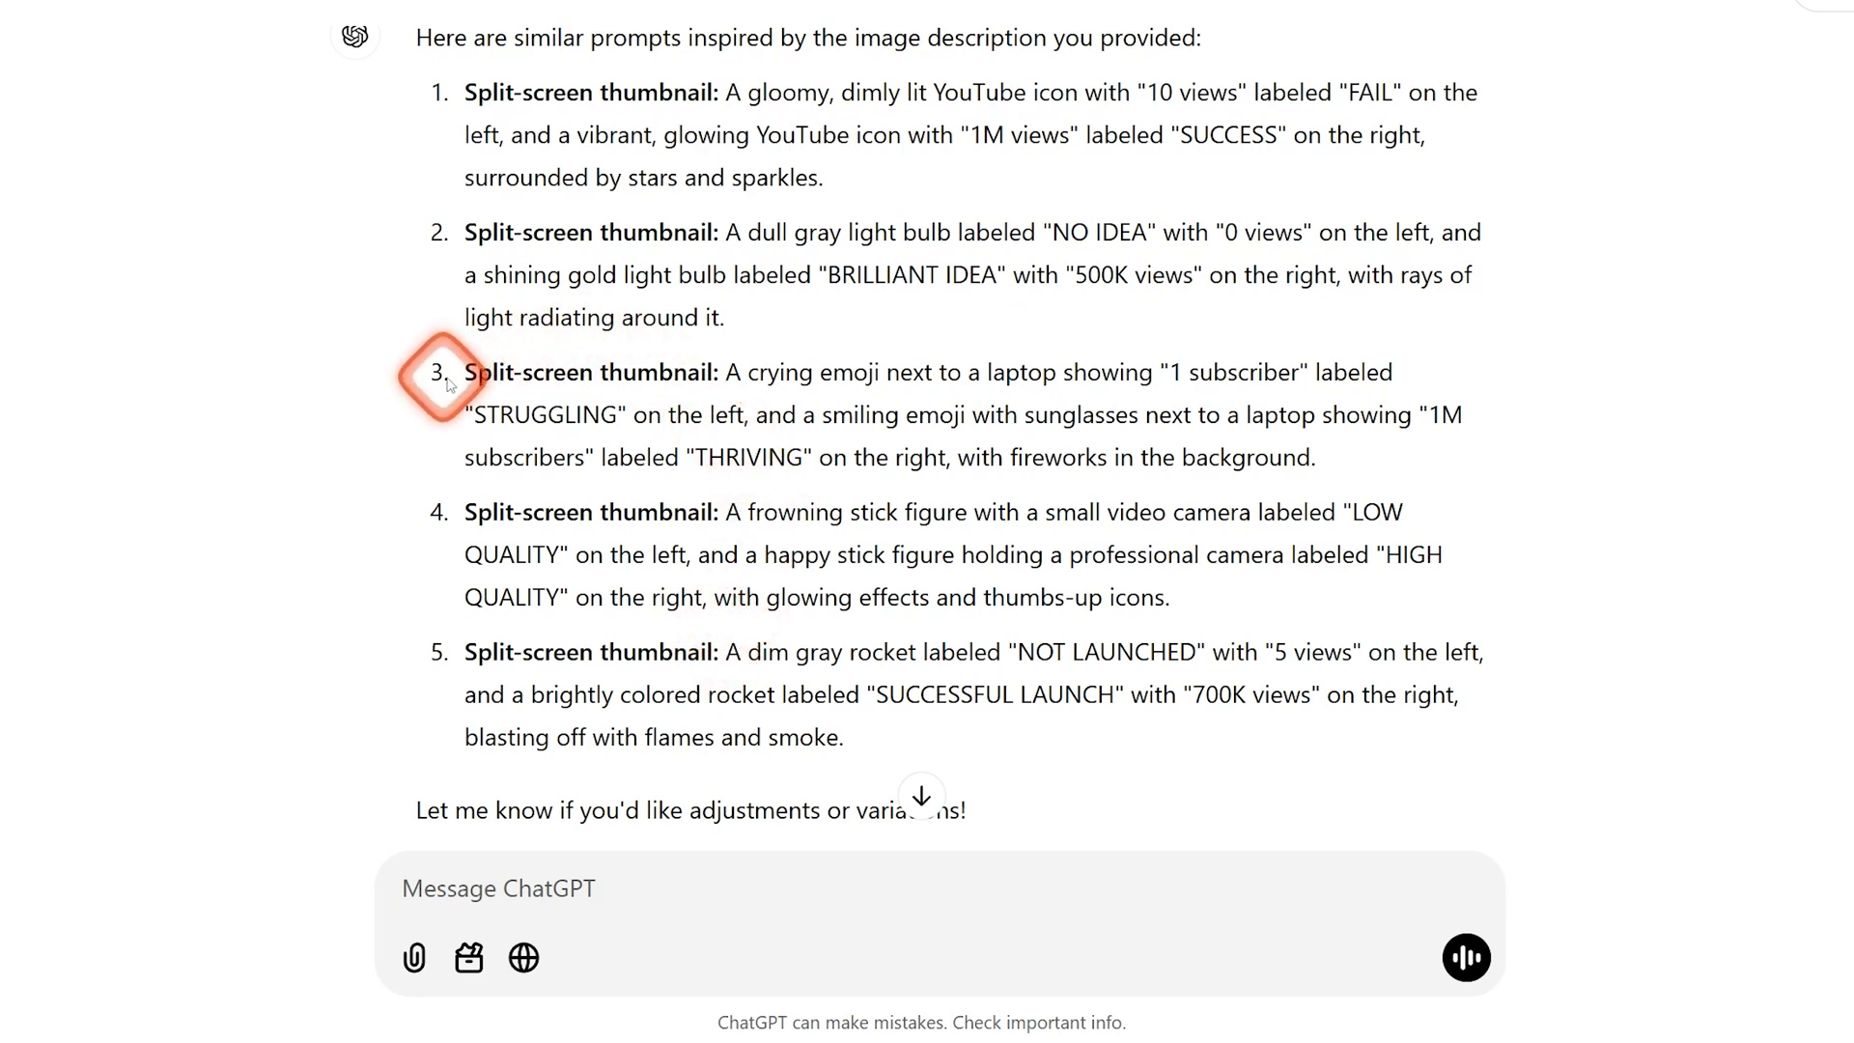
pyautogui.moveTo(724, 373); pyautogui.dragTo(1338, 420)
pyautogui.rightClick(1338, 420)
# Step: Copy the crying-vs-smiling emoji laptop prompt into Pikzels' prompt box and generate the thumbnail
pyautogui.click(1342, 434)
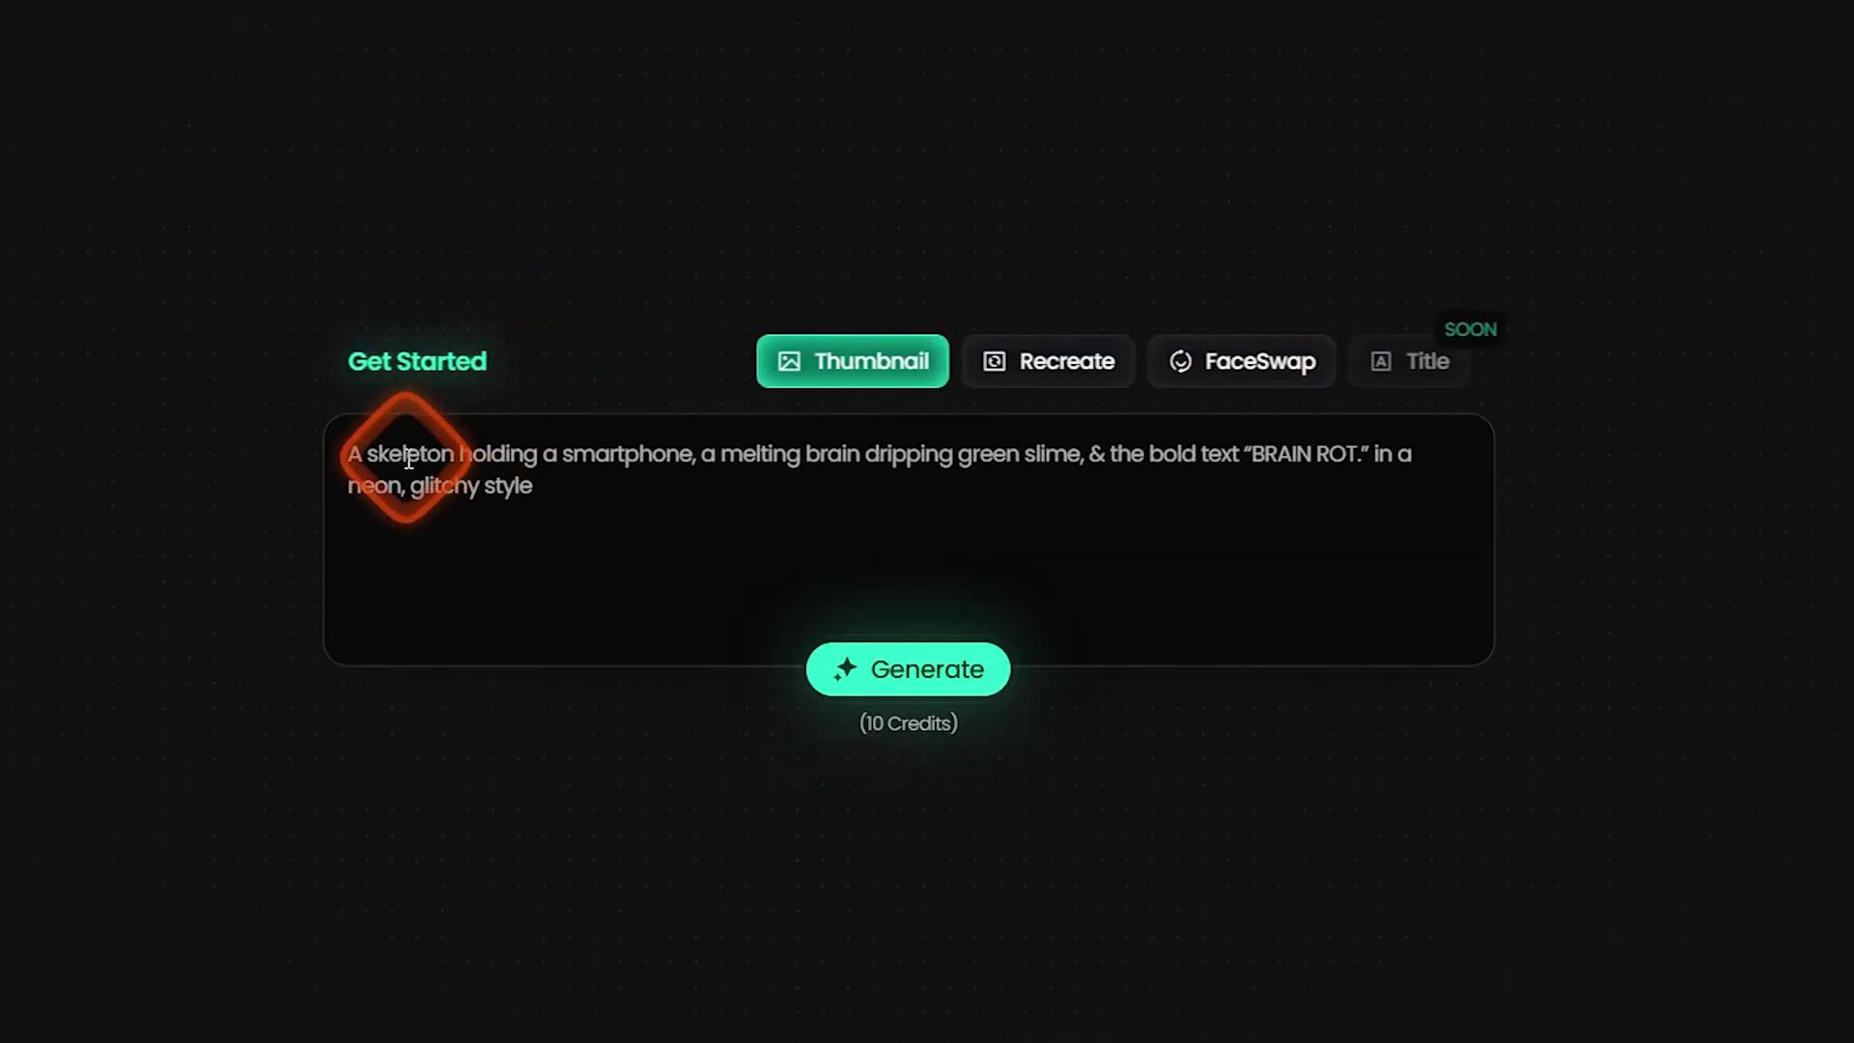
pyautogui.rightClick(406, 582)
pyautogui.click(471, 745)
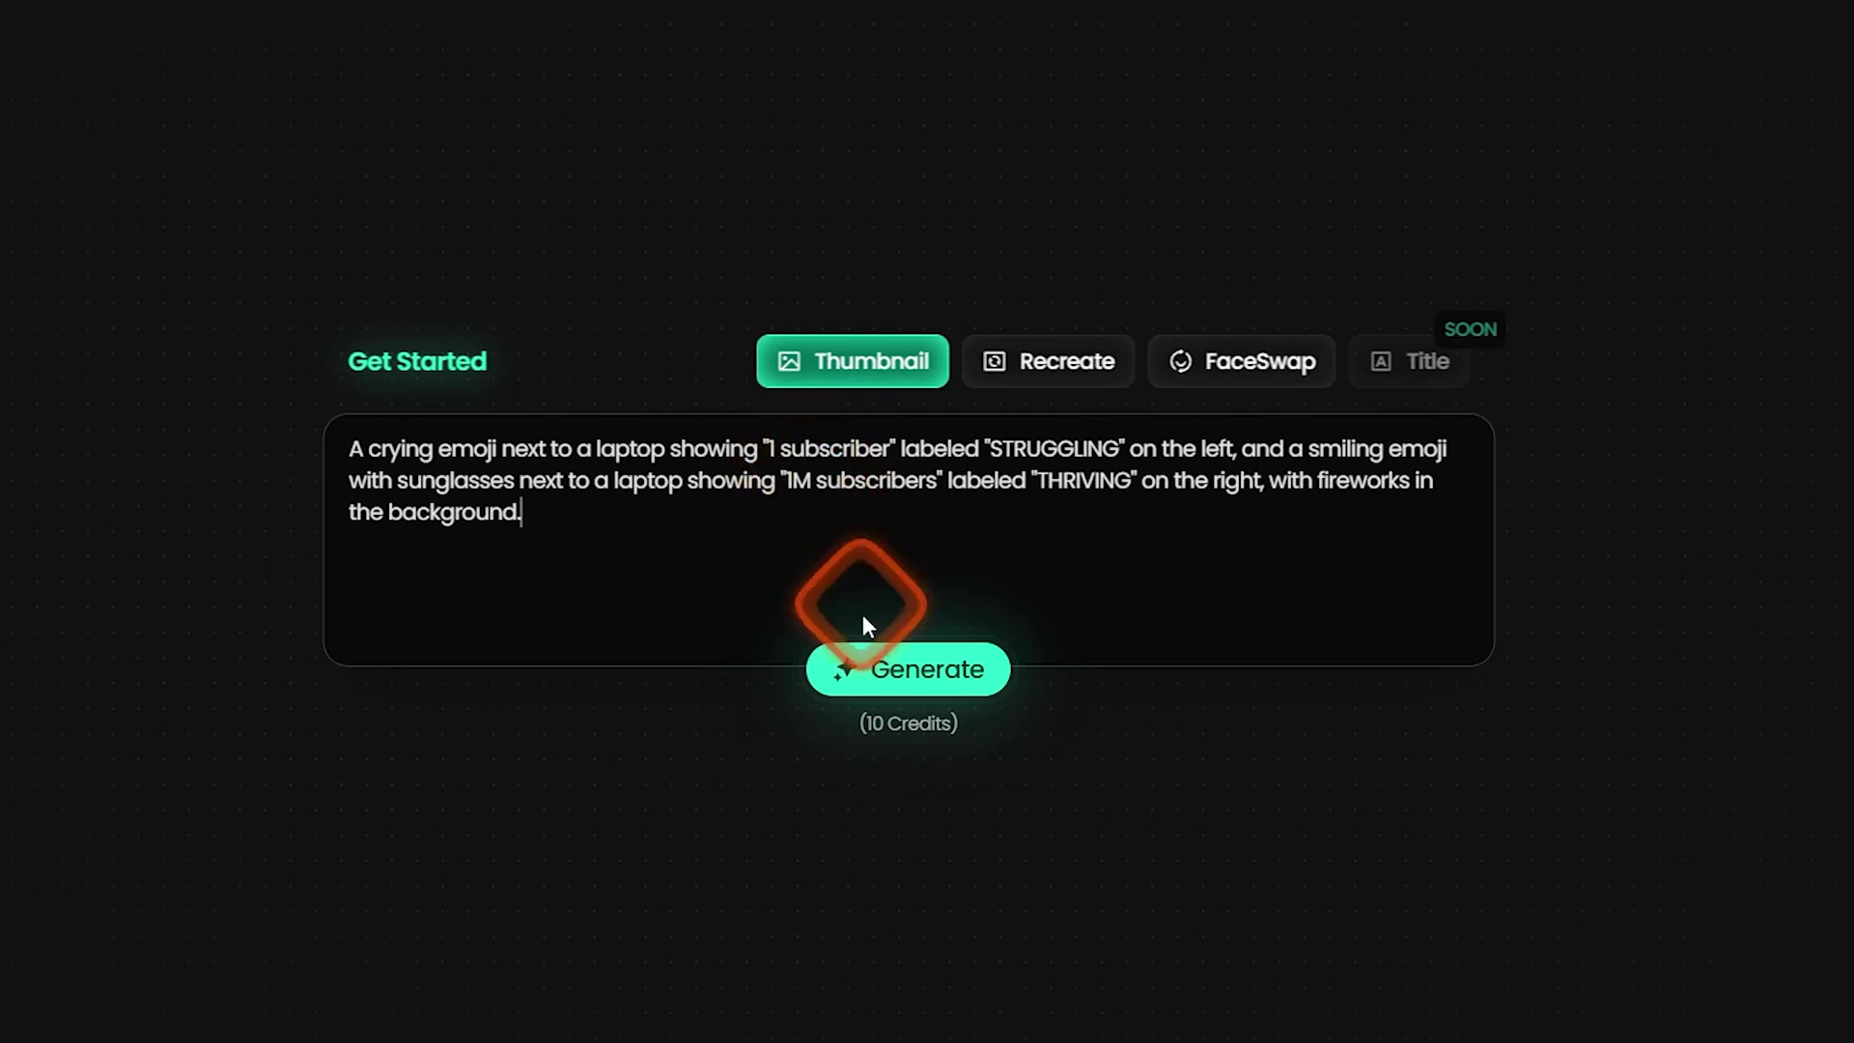
pyautogui.click(916, 688)
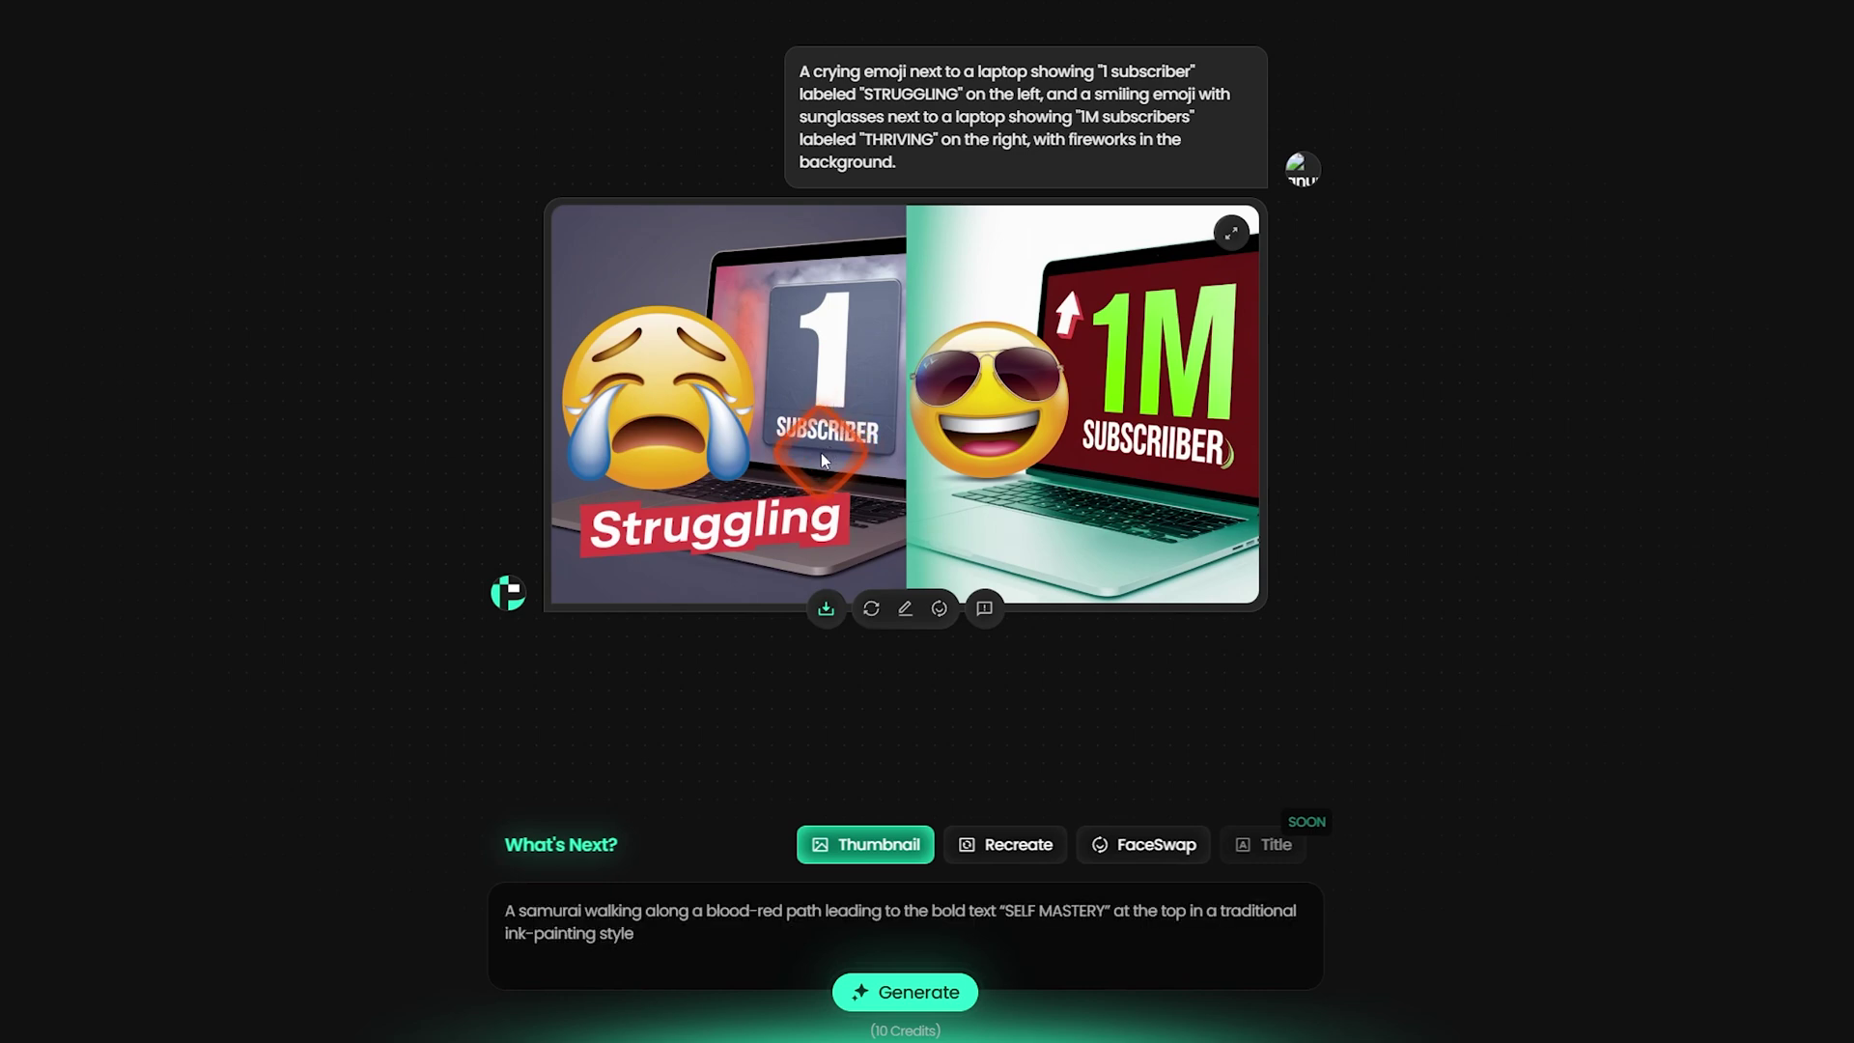
# Step: Regenerate the split-screen emoji thumbnail, getting a version with fireworks behind both laptops
pyautogui.click(871, 608)
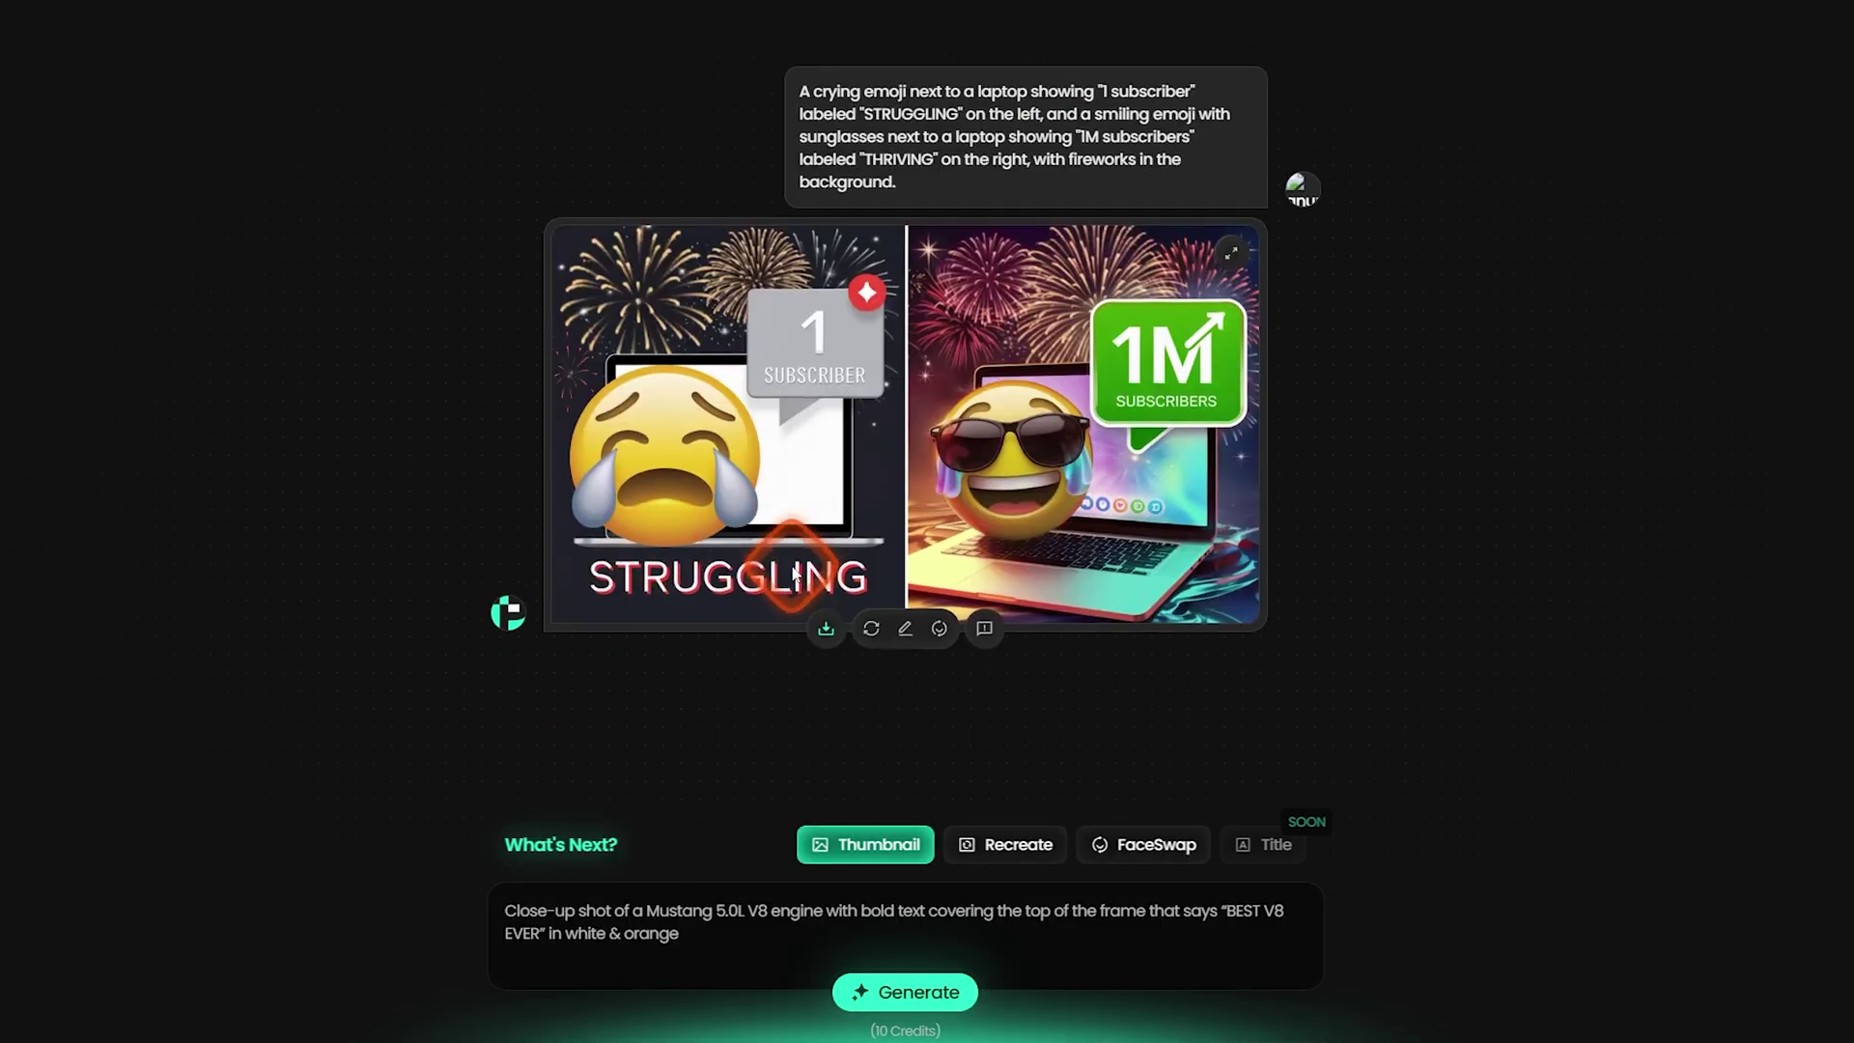
pyautogui.scroll(5, 835, 777)
pyautogui.click(835, 777)
pyautogui.scroll(-5, 962, 271)
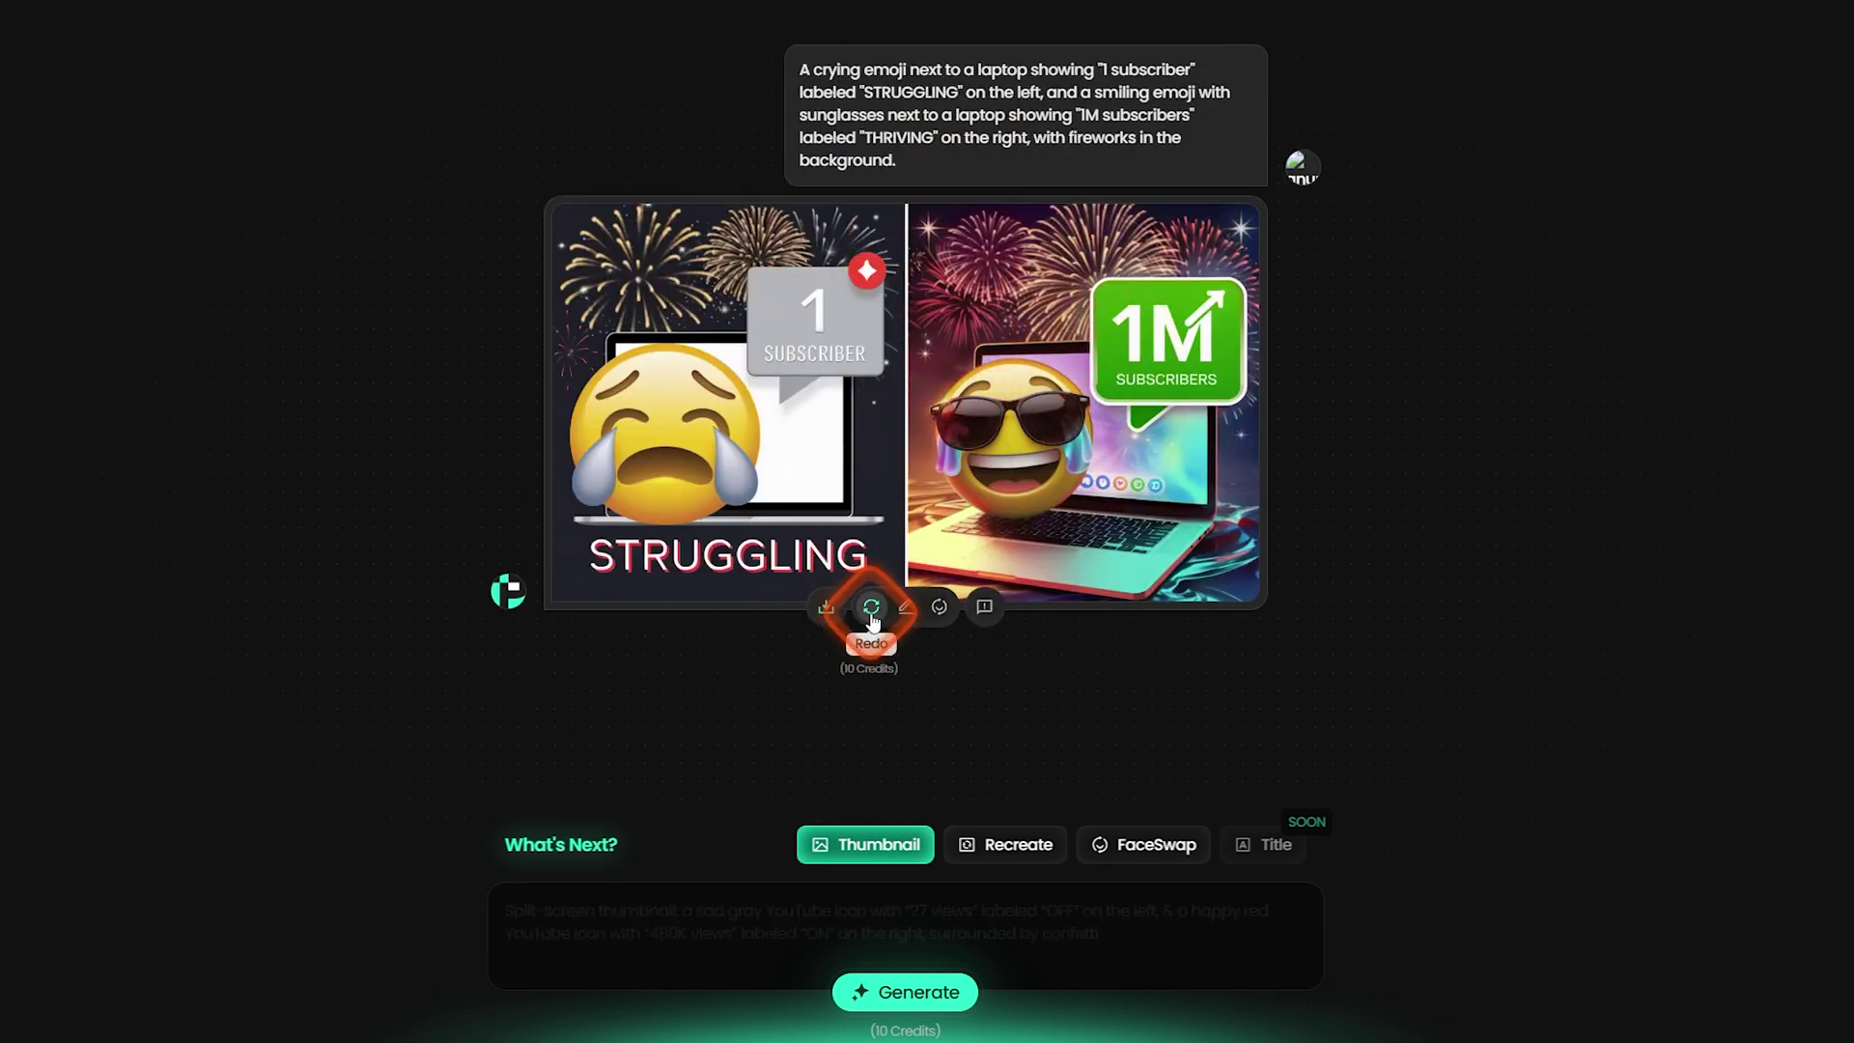
pyautogui.click(866, 311)
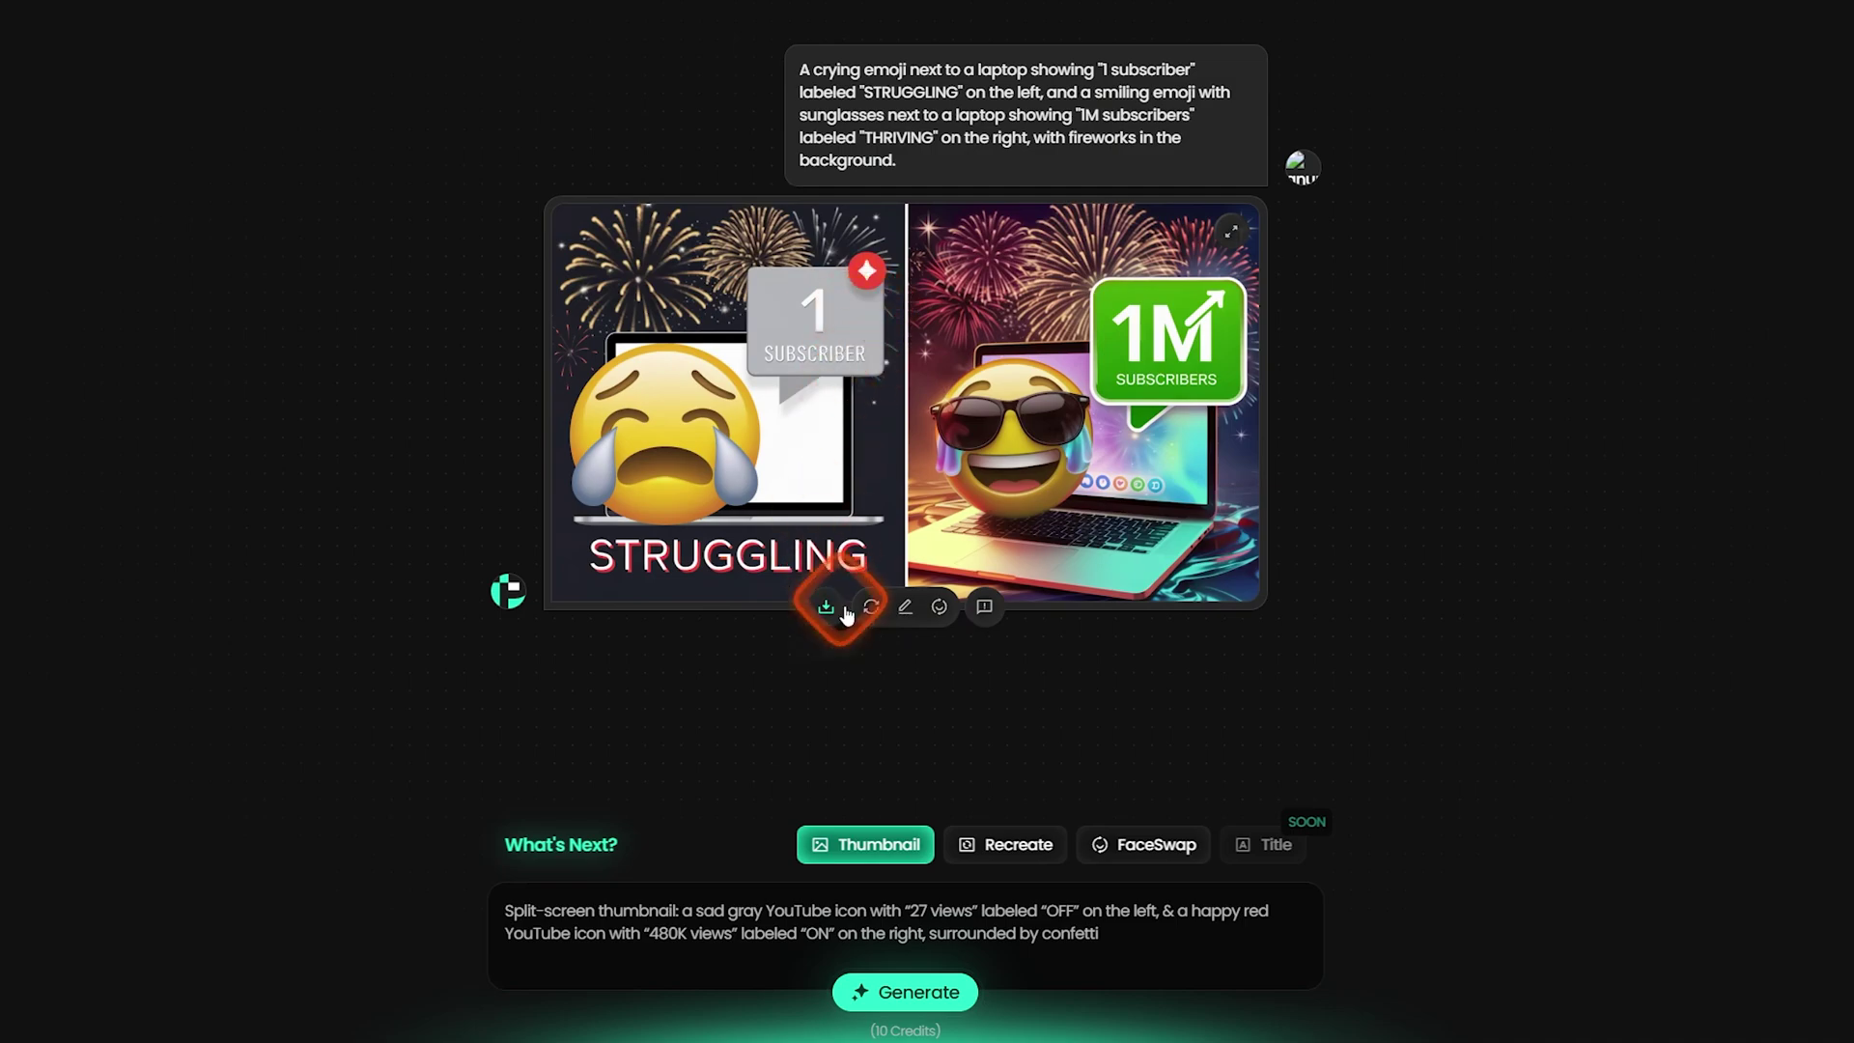
# Step: Open the Edit dialog for the fireworks thumbnail, then close it without changes
pyautogui.click(903, 616)
pyautogui.click(904, 500)
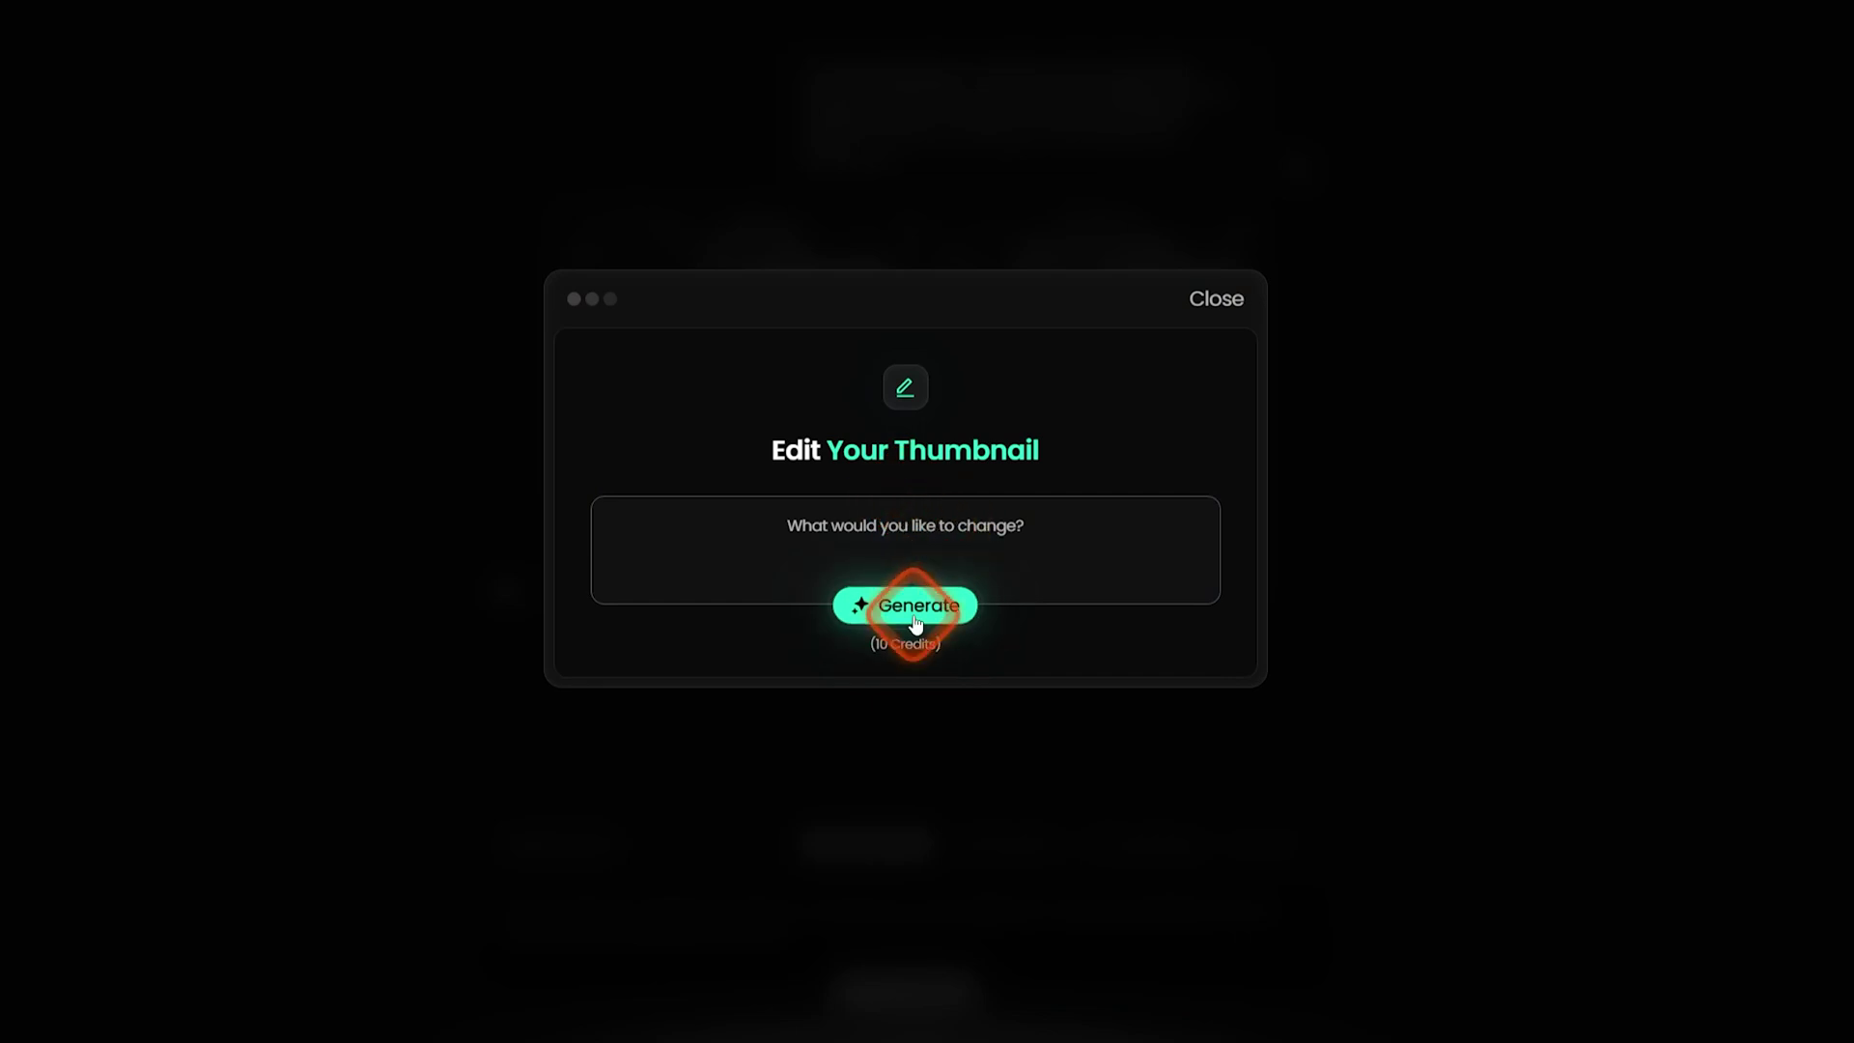
pyautogui.click(1222, 303)
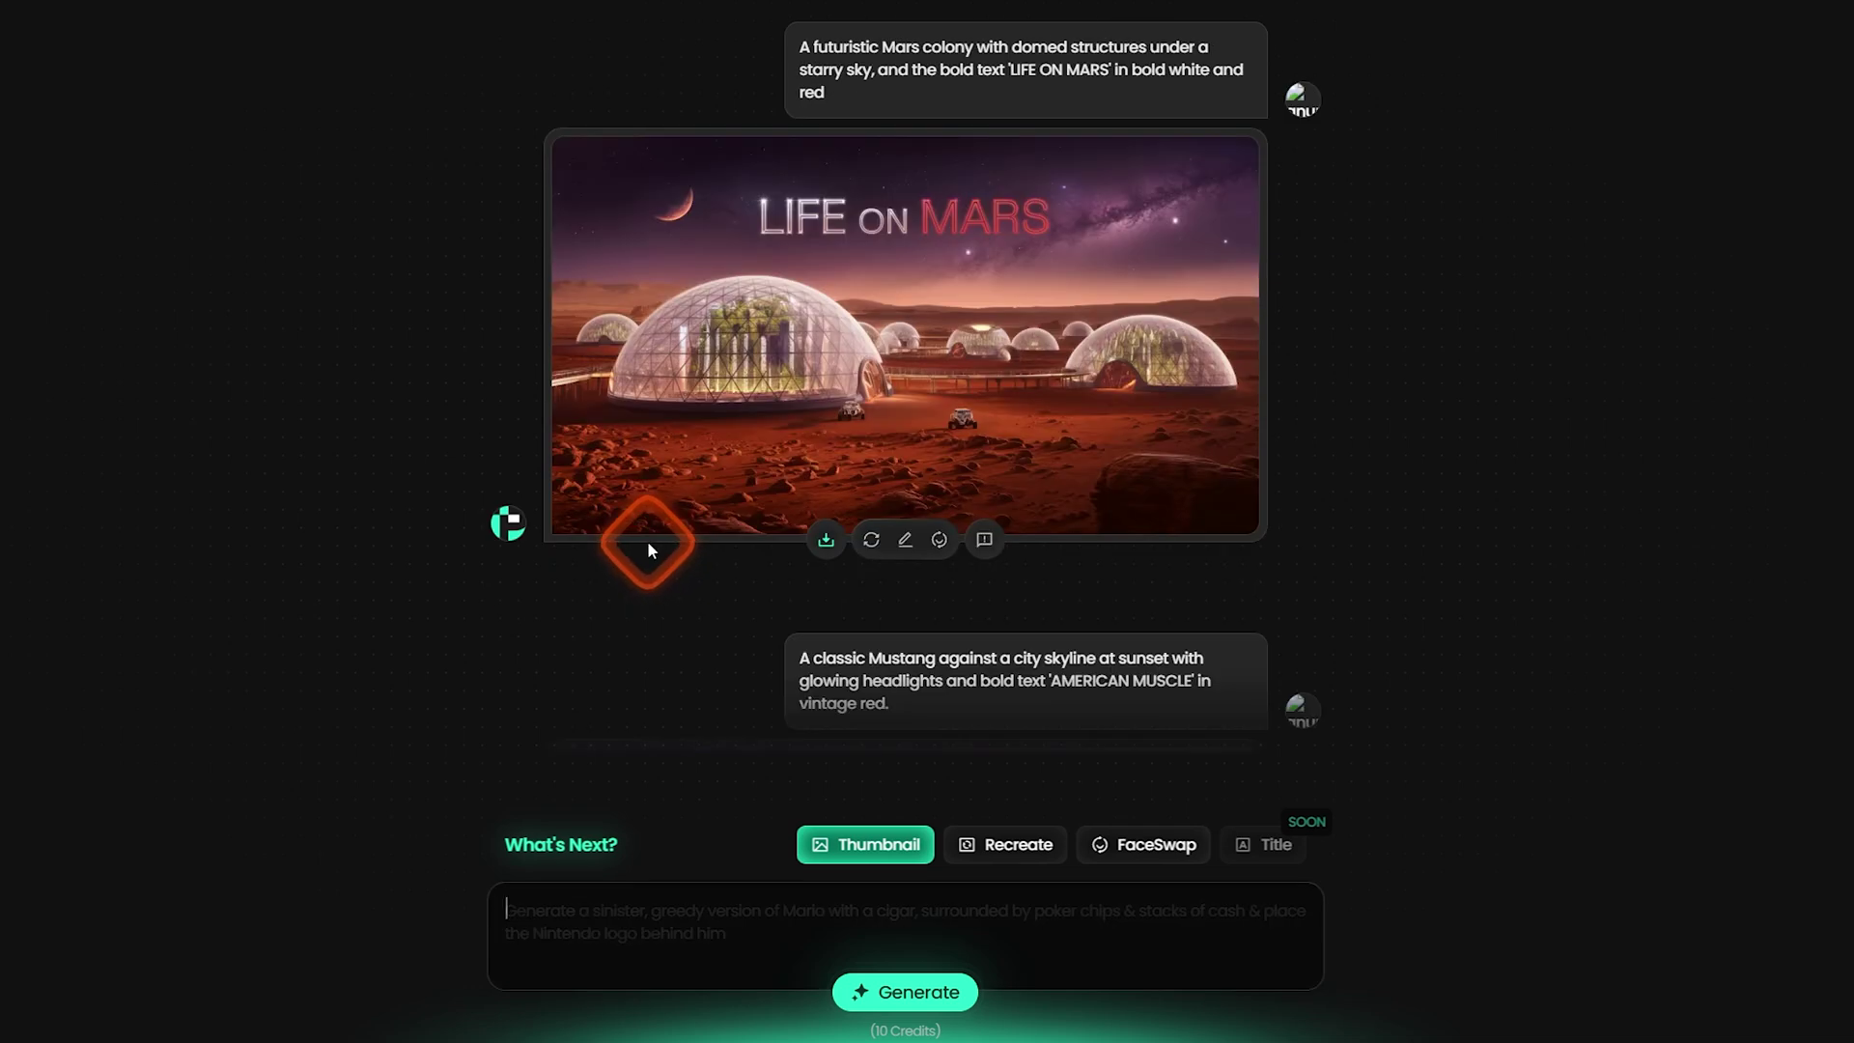
# Step: Scroll back through the earlier Sonic thumbnail results in the chat
pyautogui.scroll(2, 622, 525)
pyautogui.scroll(6, 622, 526)
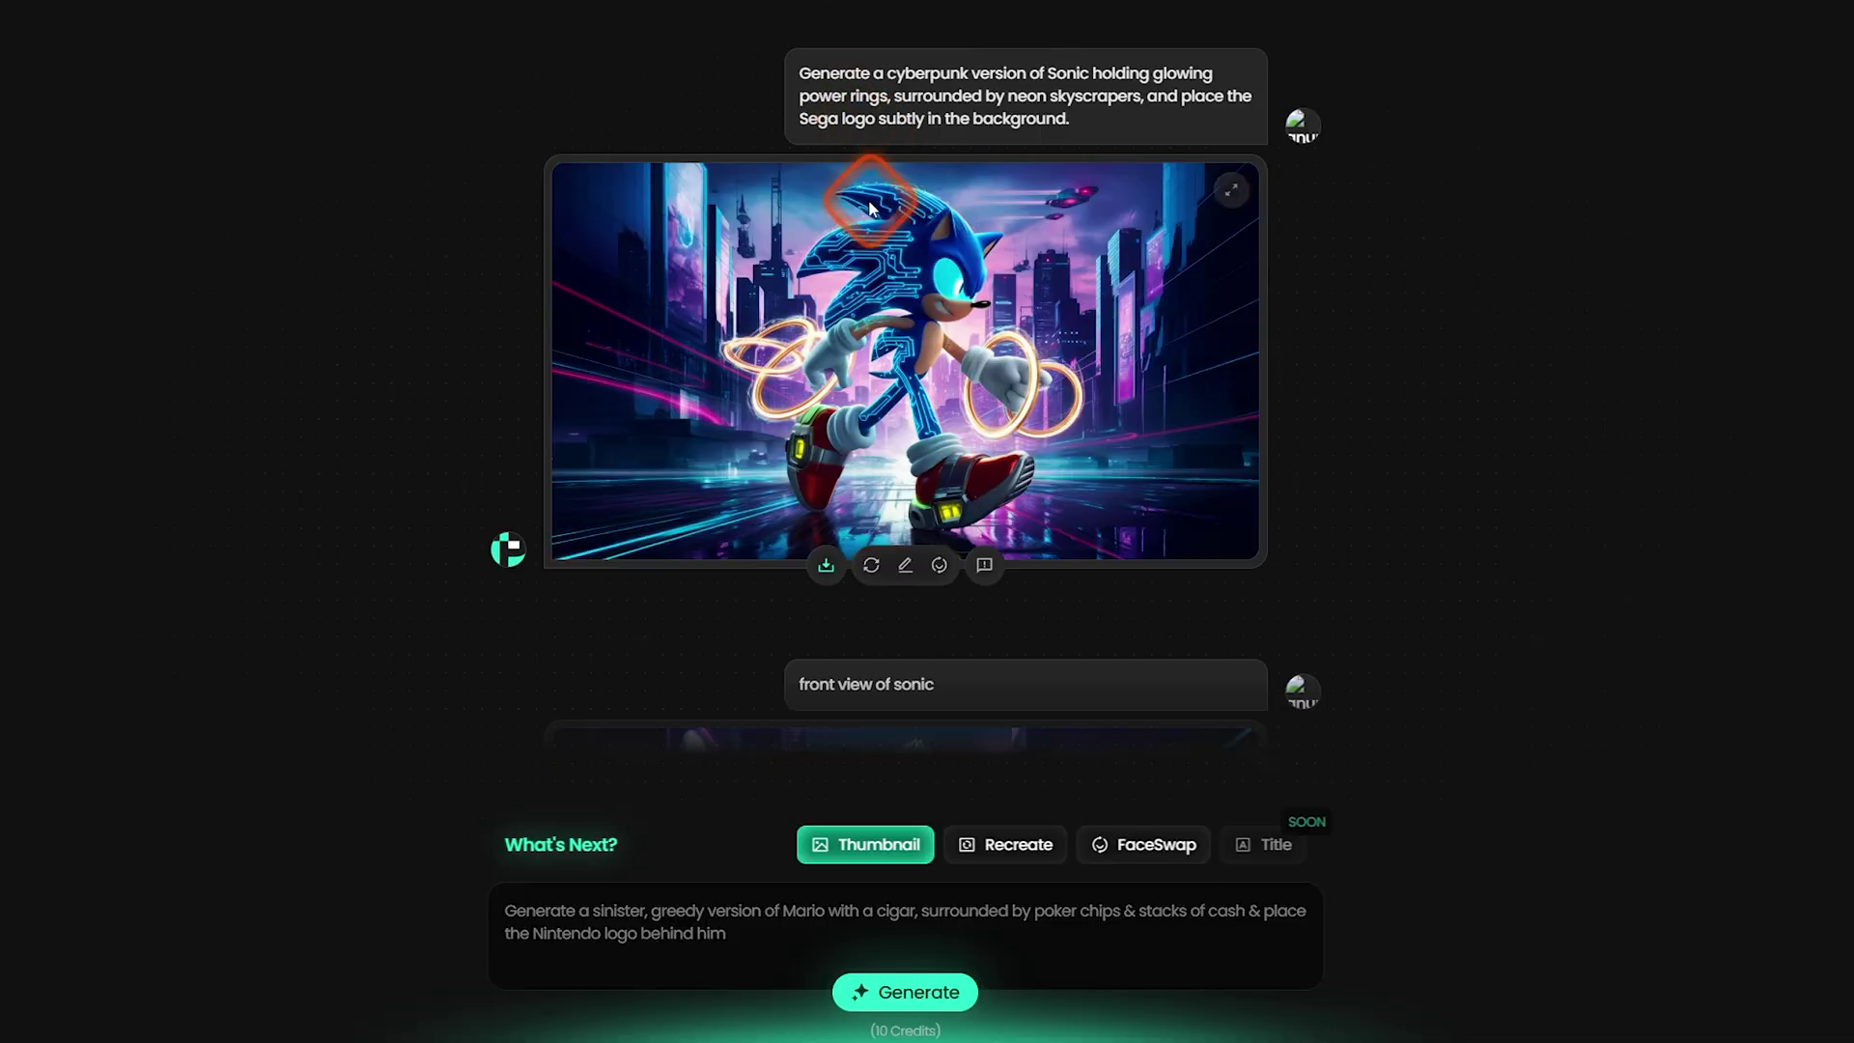
pyautogui.click(934, 108)
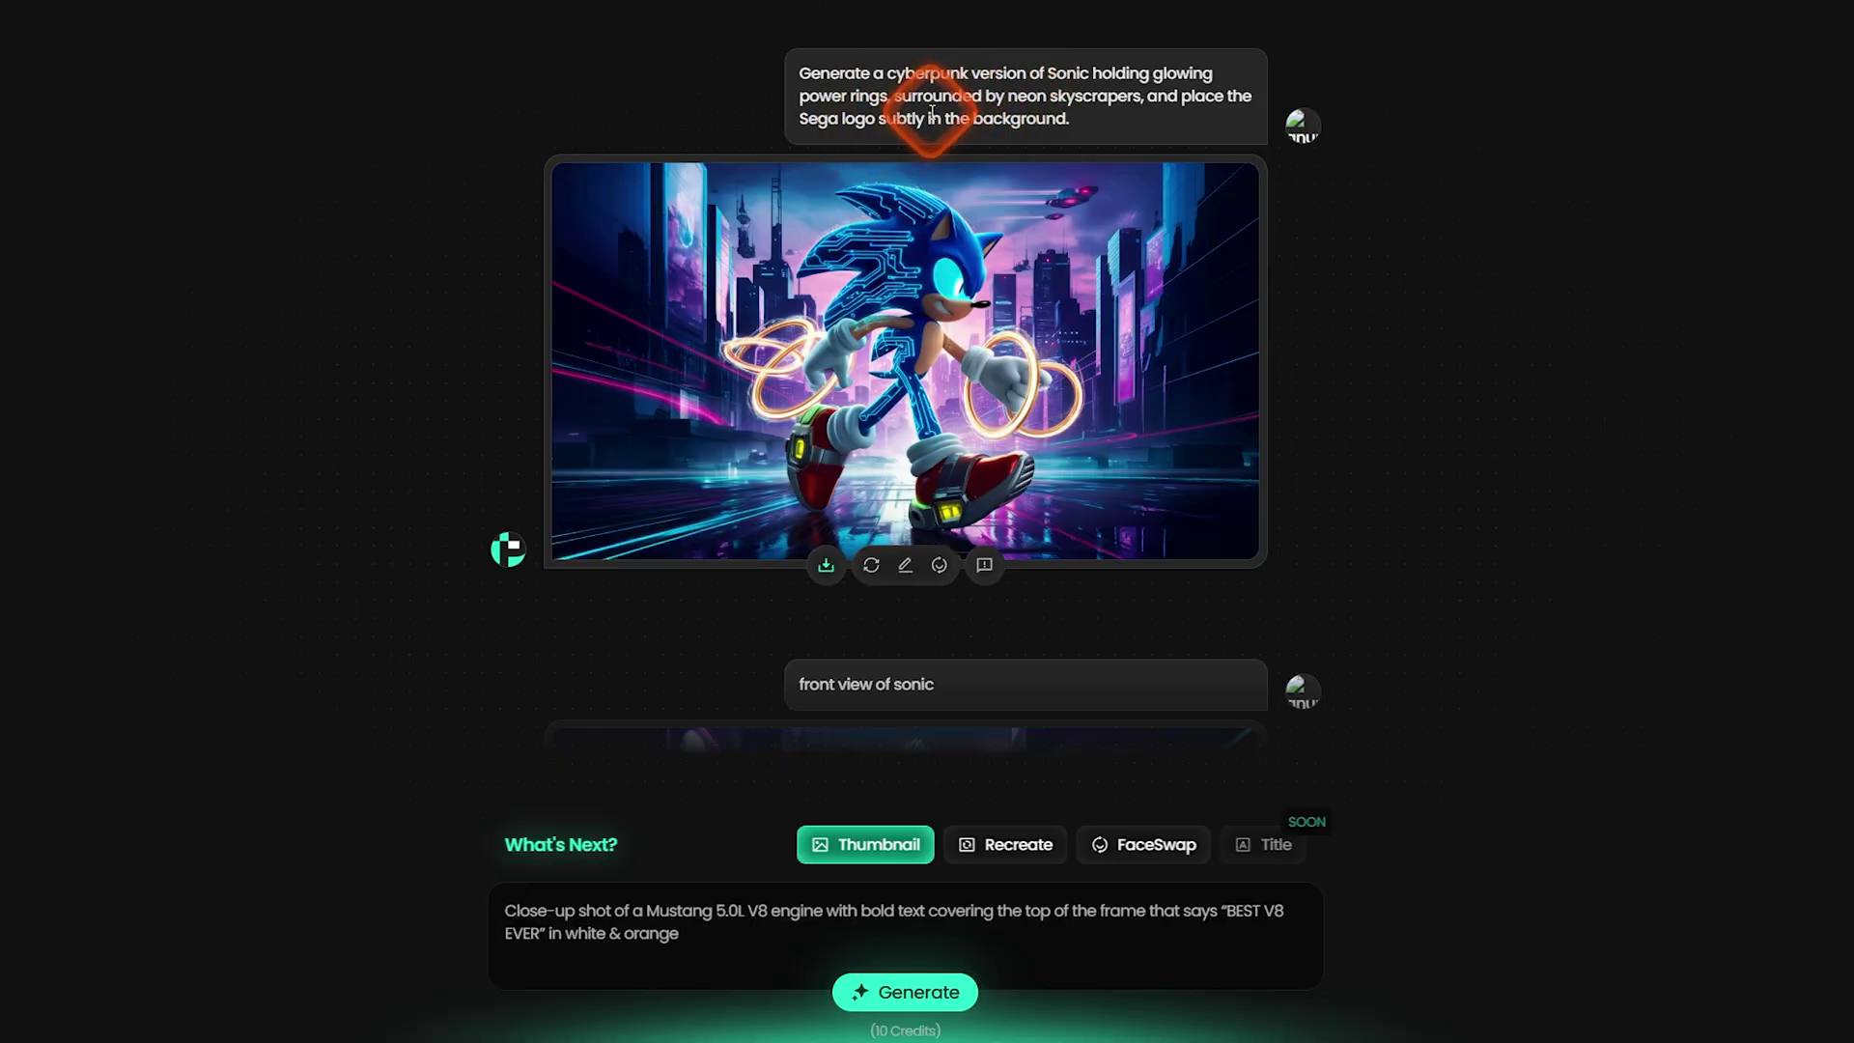
pyautogui.click(905, 440)
pyautogui.scroll(-4, 901, 435)
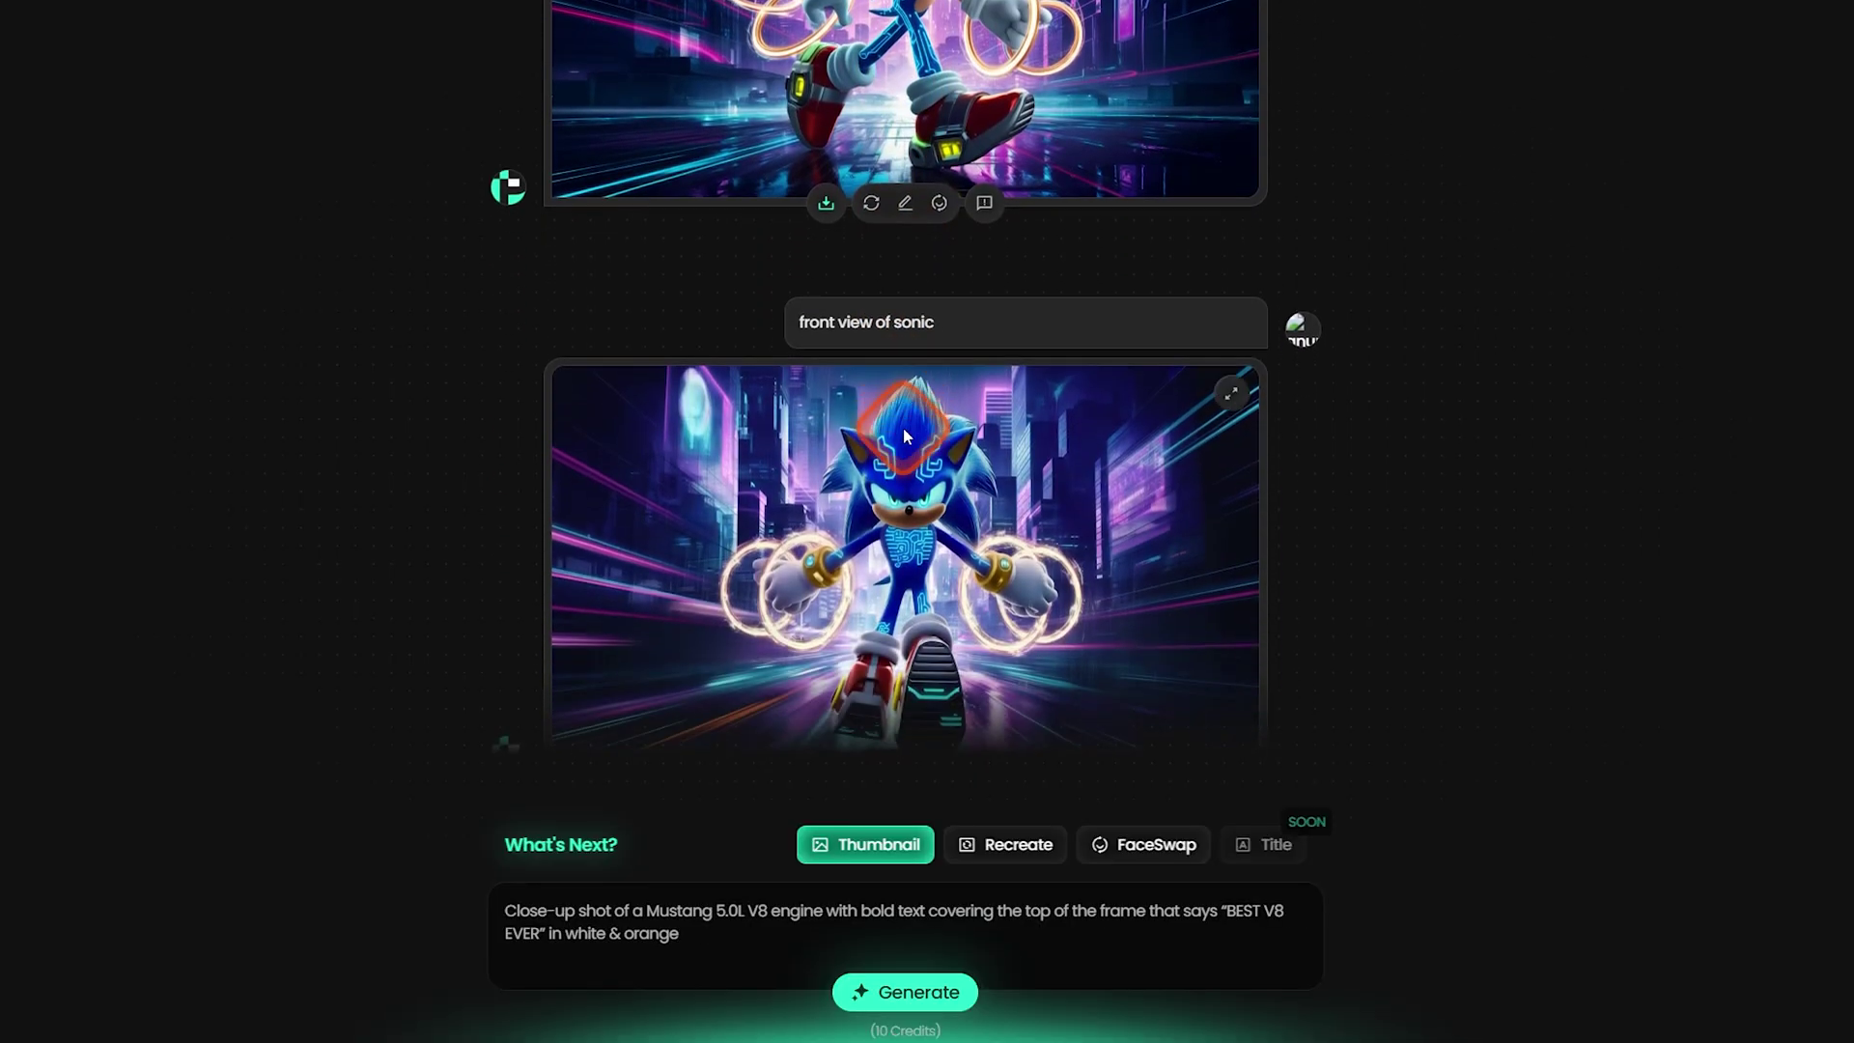
pyautogui.click(843, 332)
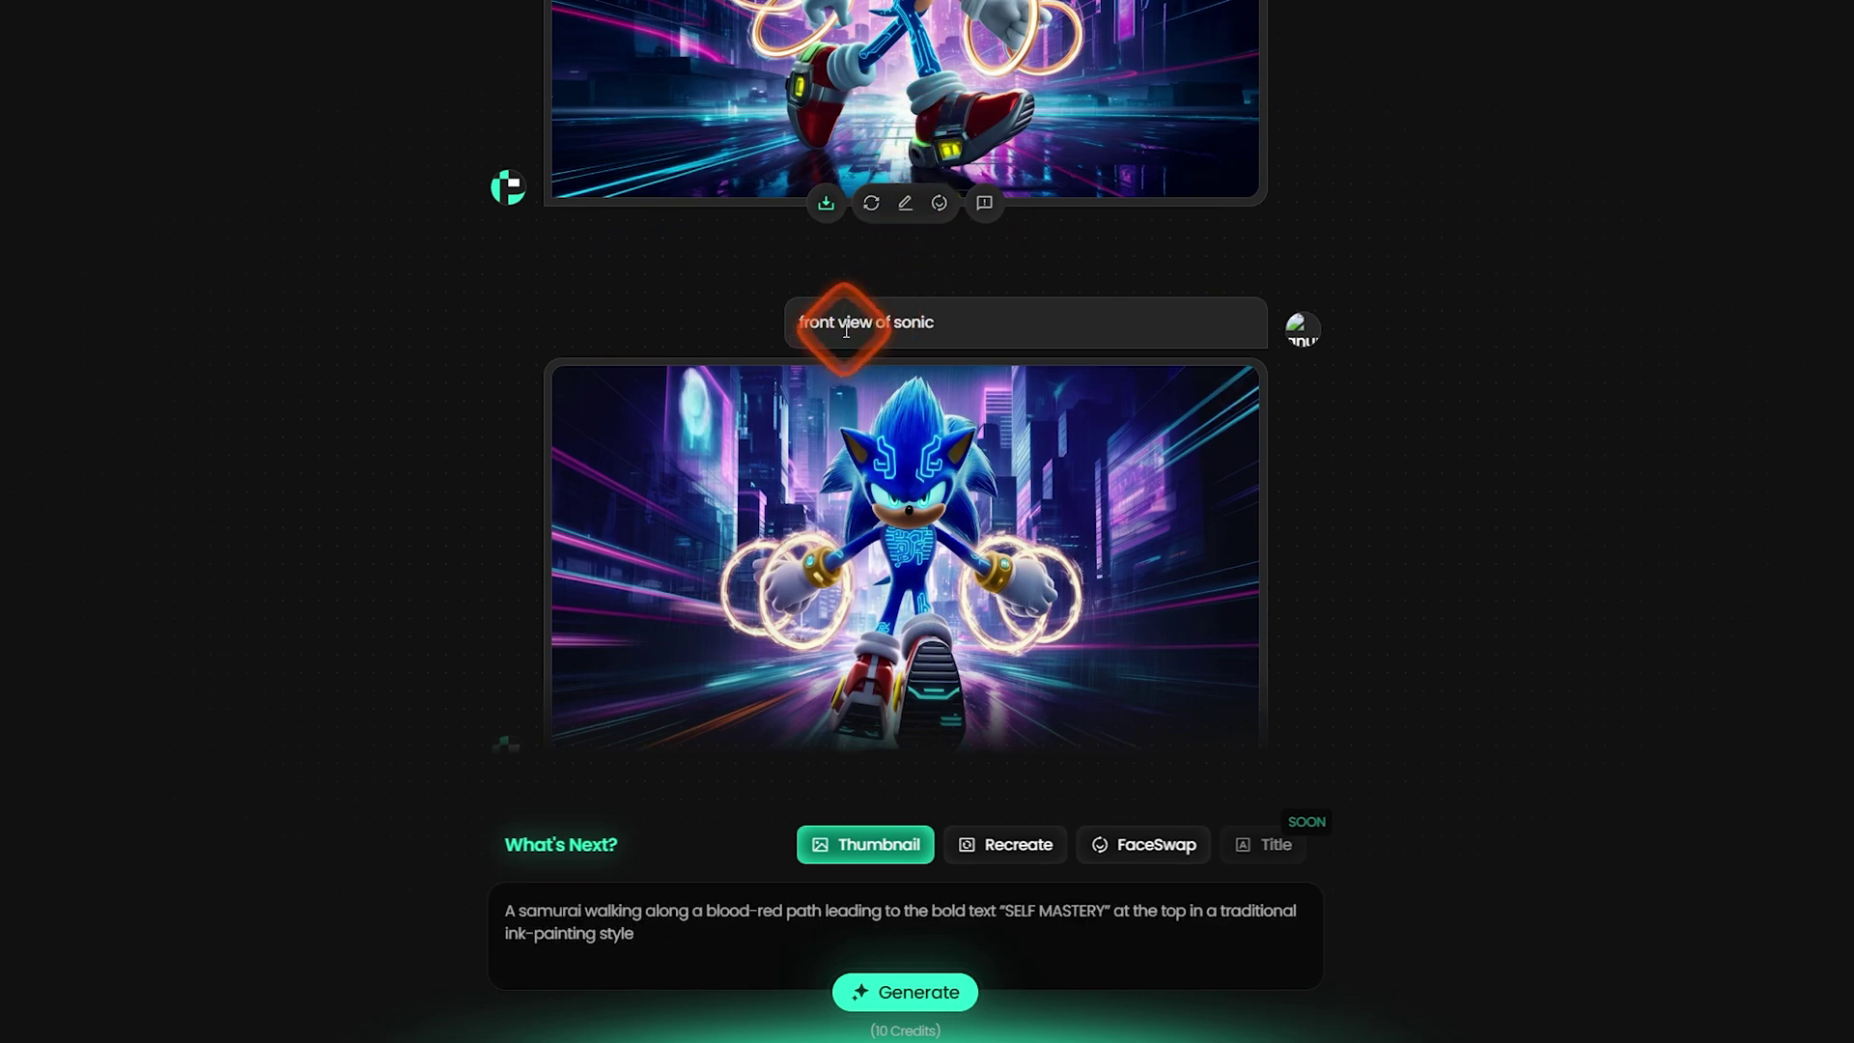
pyautogui.scroll(-4, 859, 289)
pyautogui.click(894, 249)
pyautogui.scroll(-3, 850, 290)
pyautogui.click(840, 256)
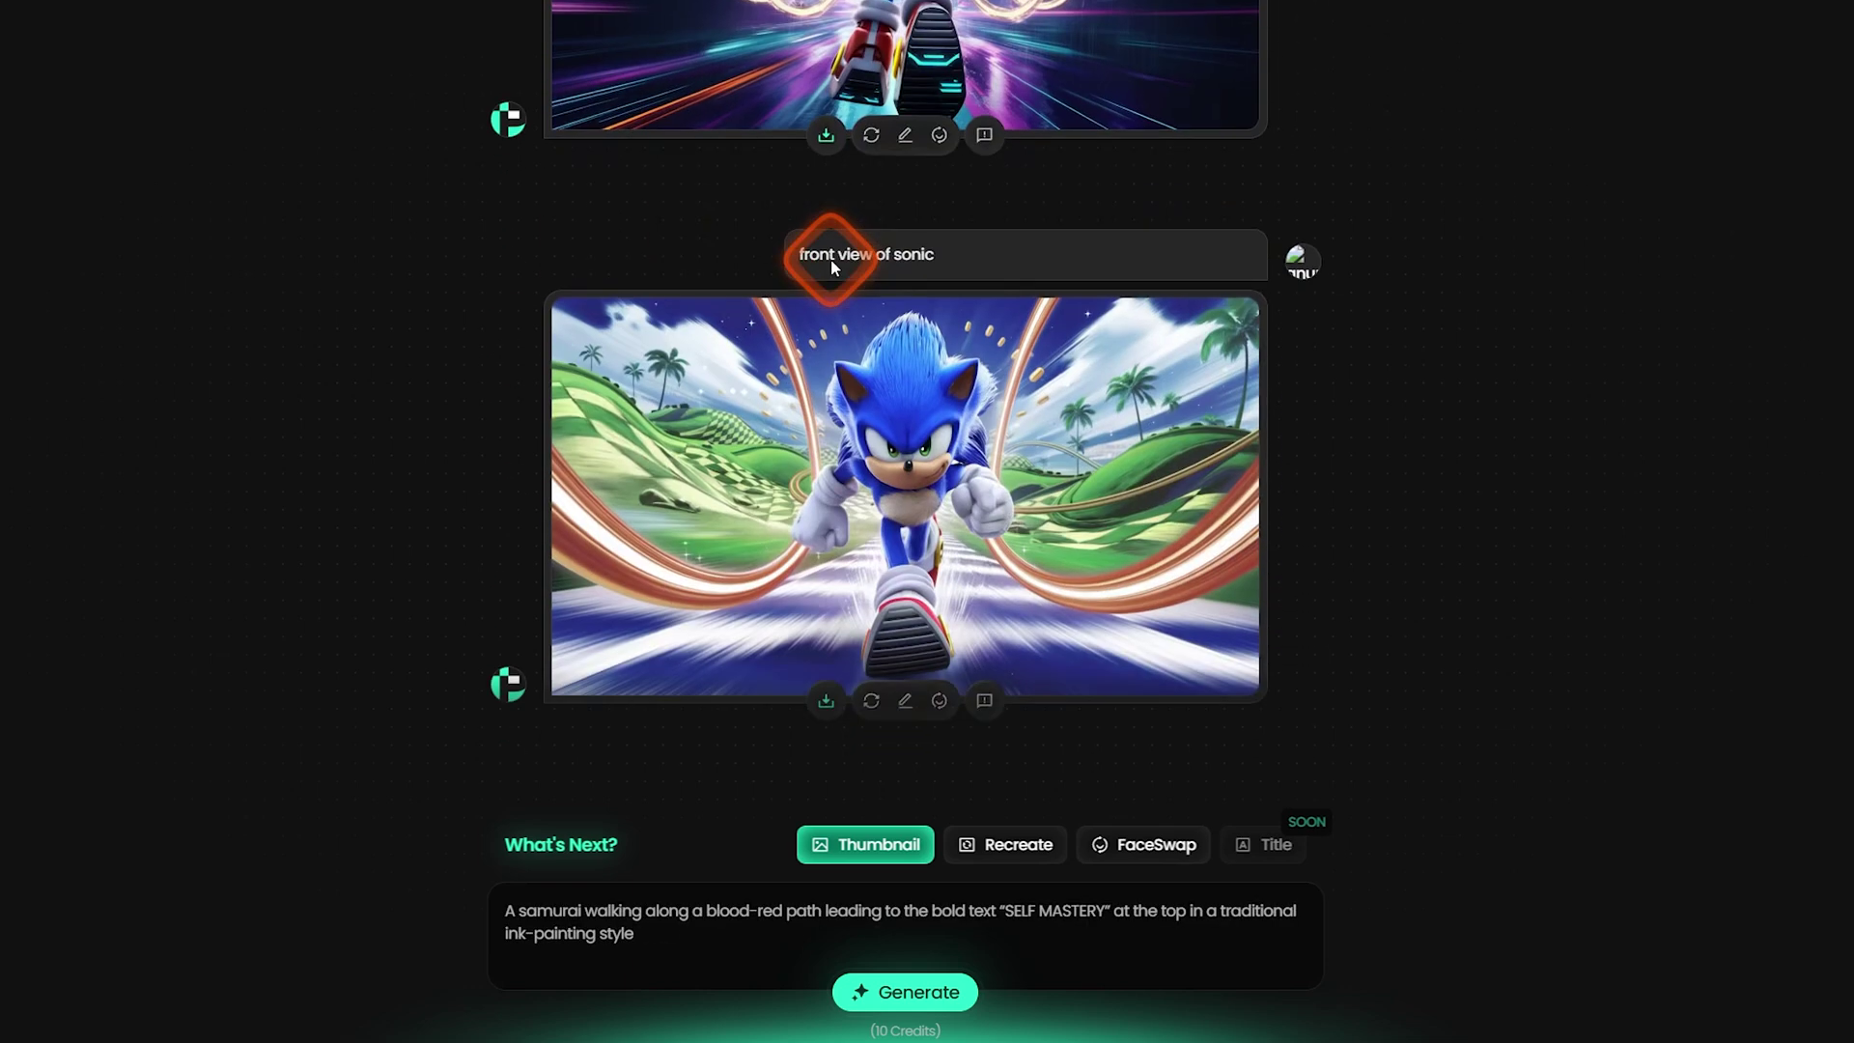
# Step: Regenerate the front-view Sonic thumbnail, then return to a fresh Get Started page
pyautogui.click(871, 134)
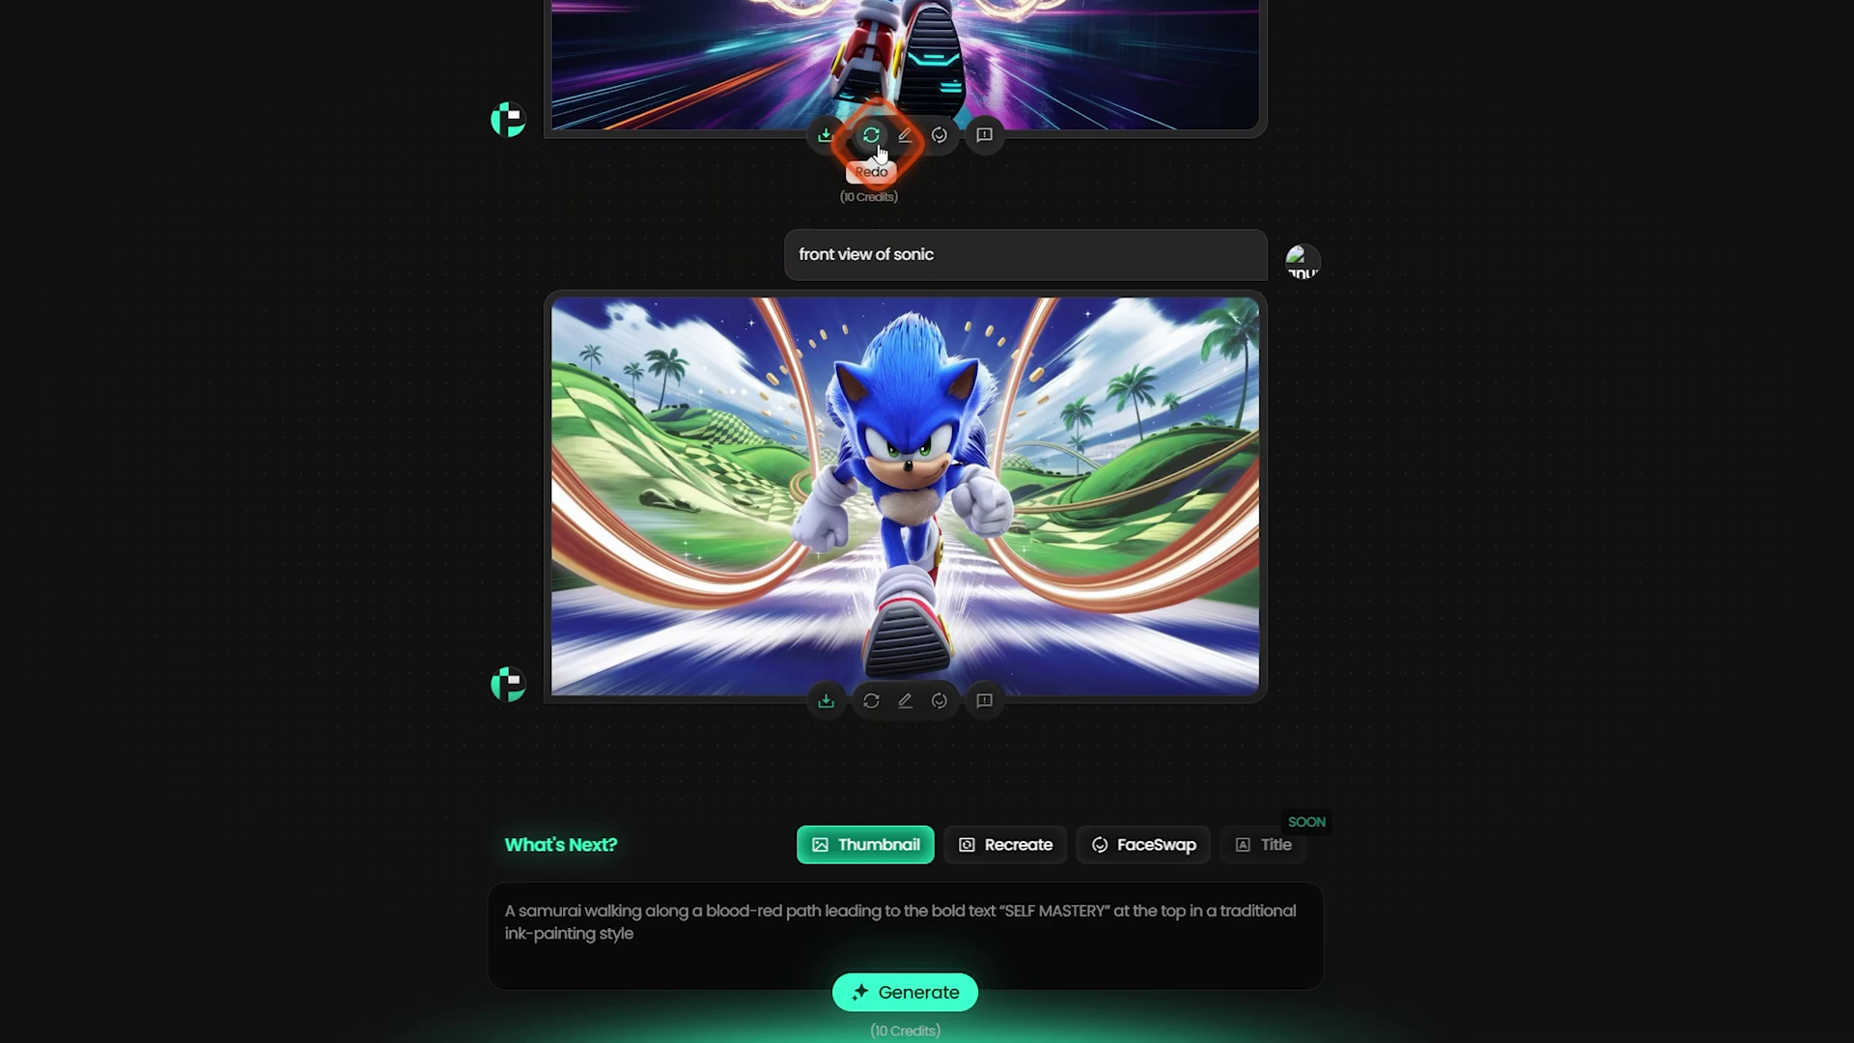
pyautogui.click(903, 425)
pyautogui.click(940, 415)
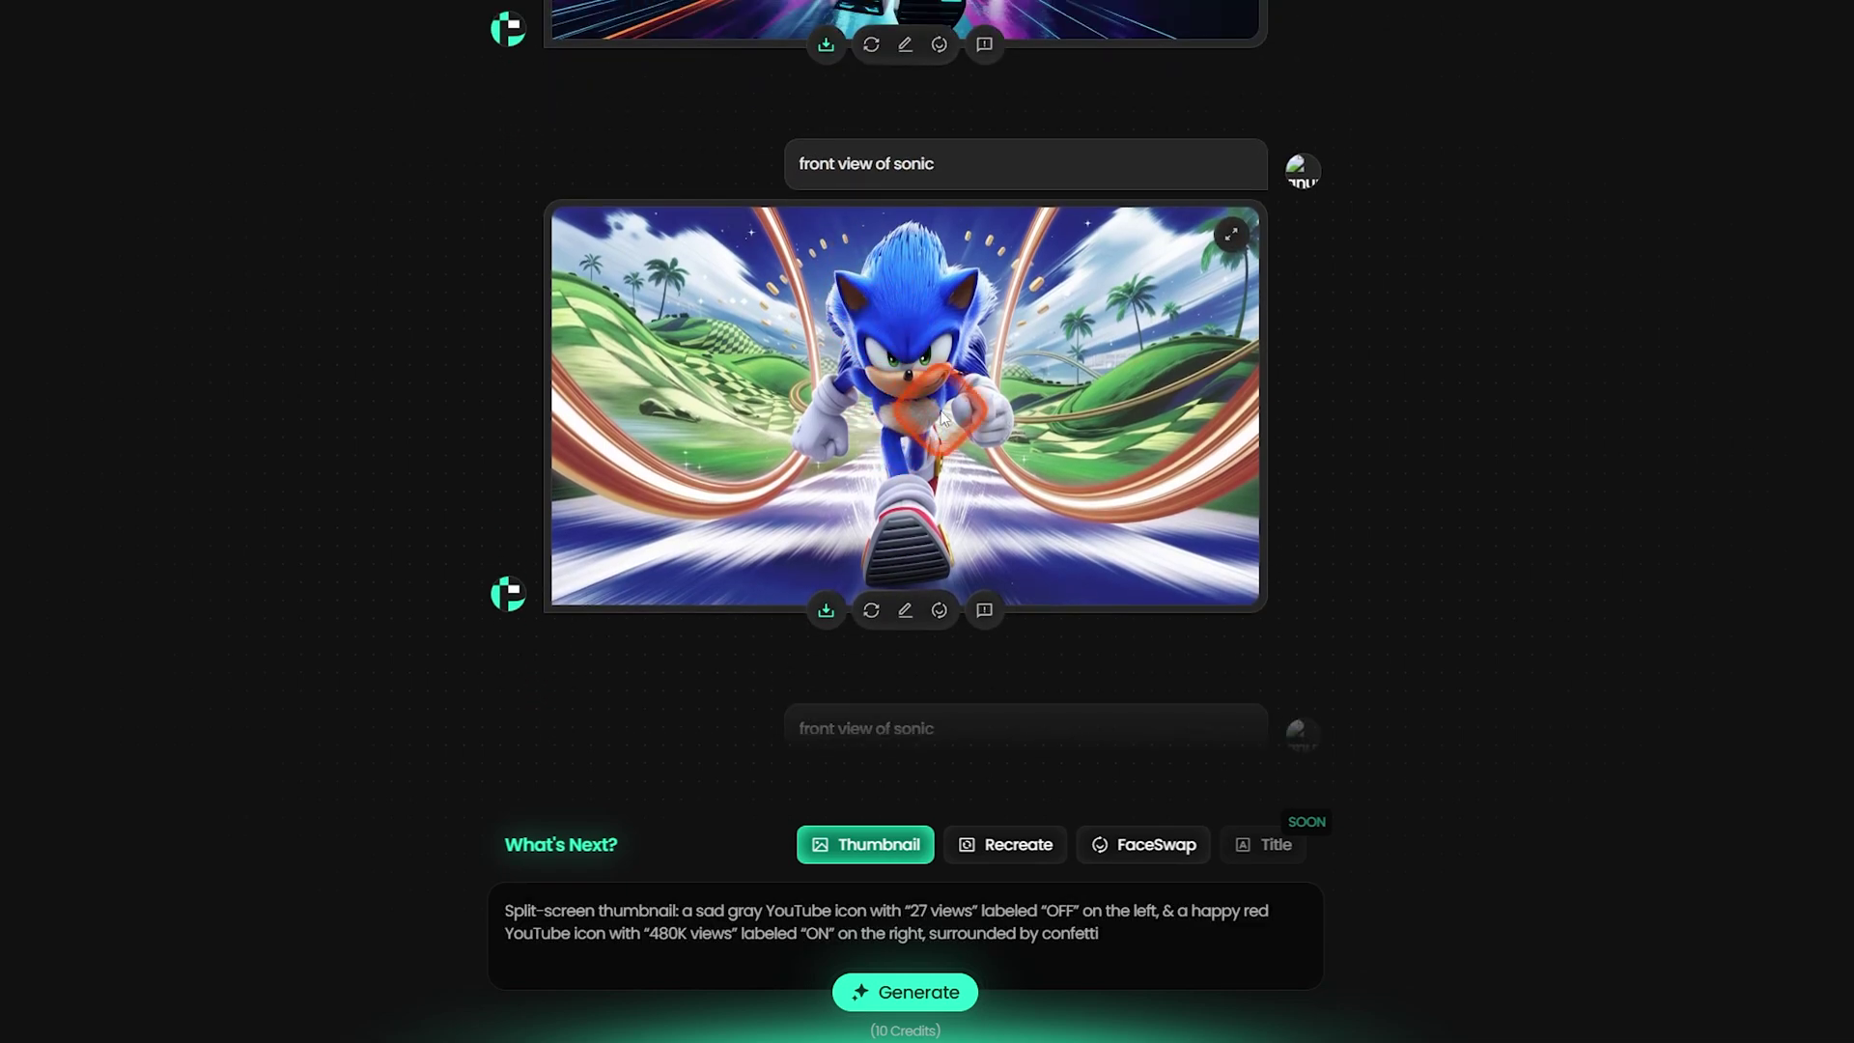
pyautogui.click(952, 424)
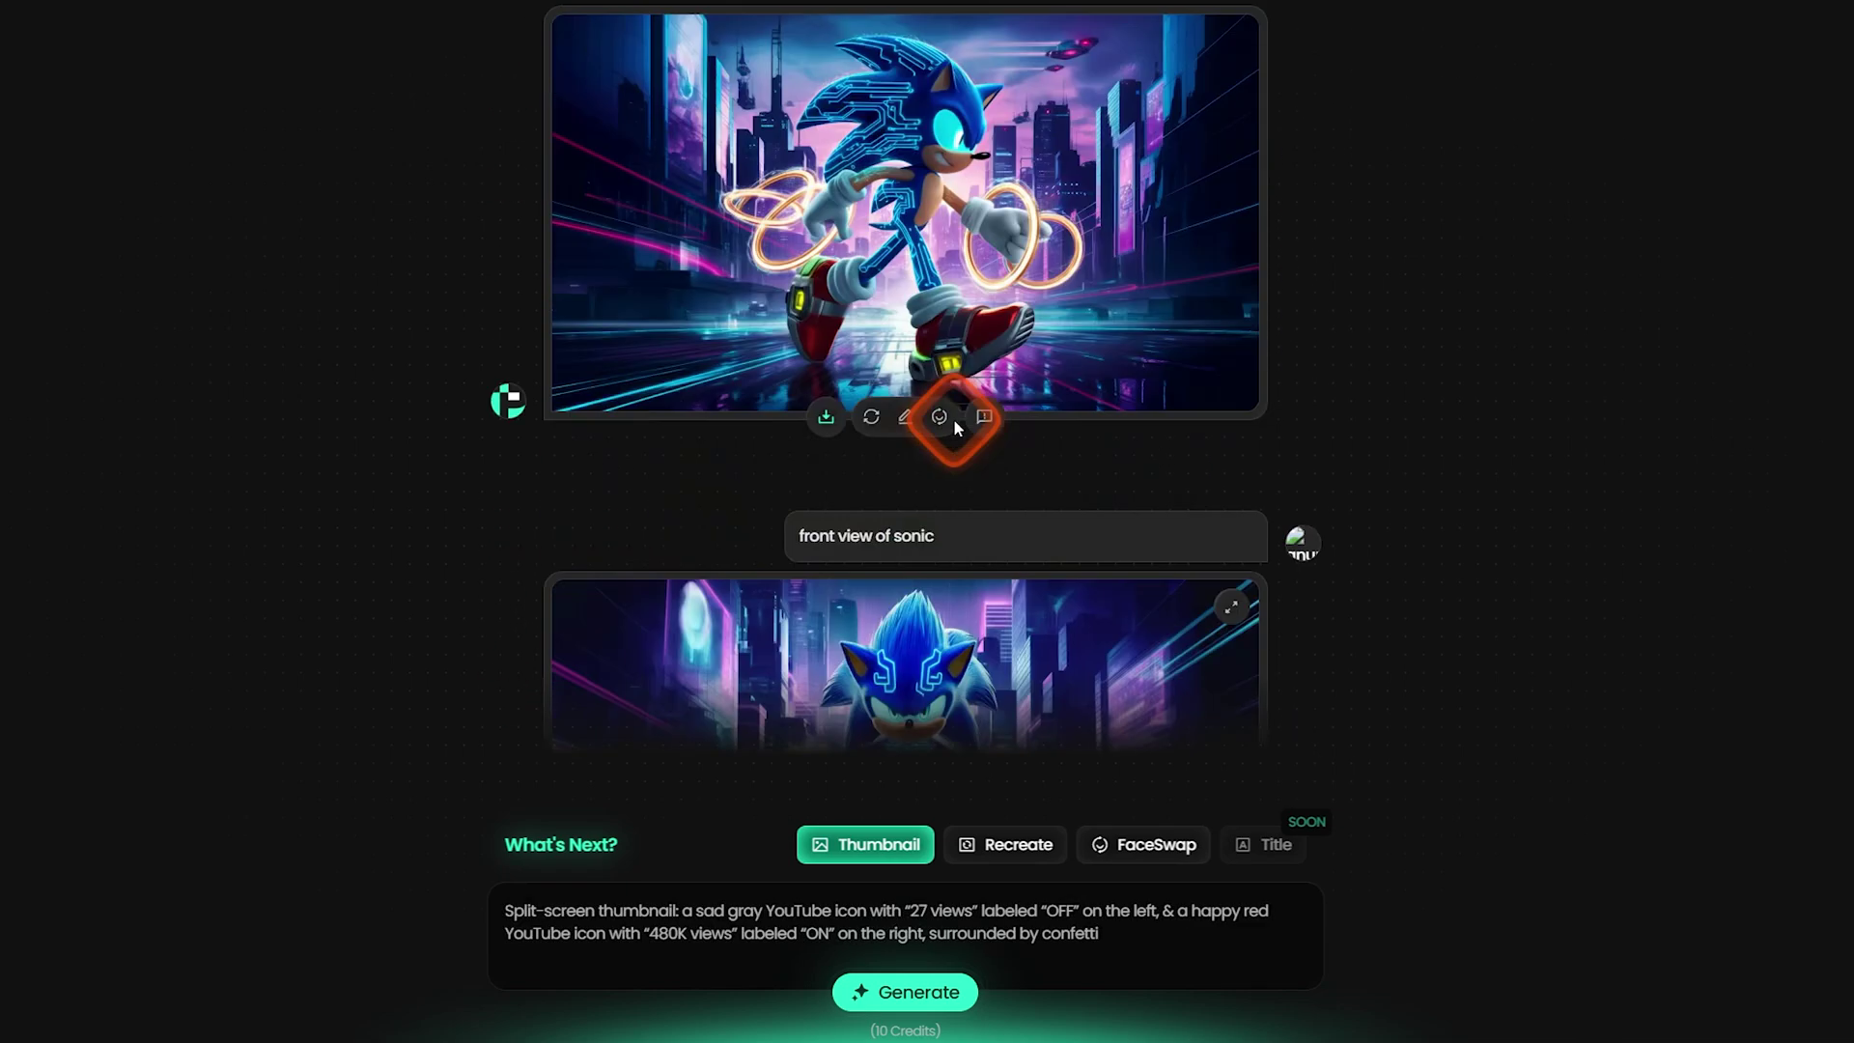
pyautogui.click(987, 277)
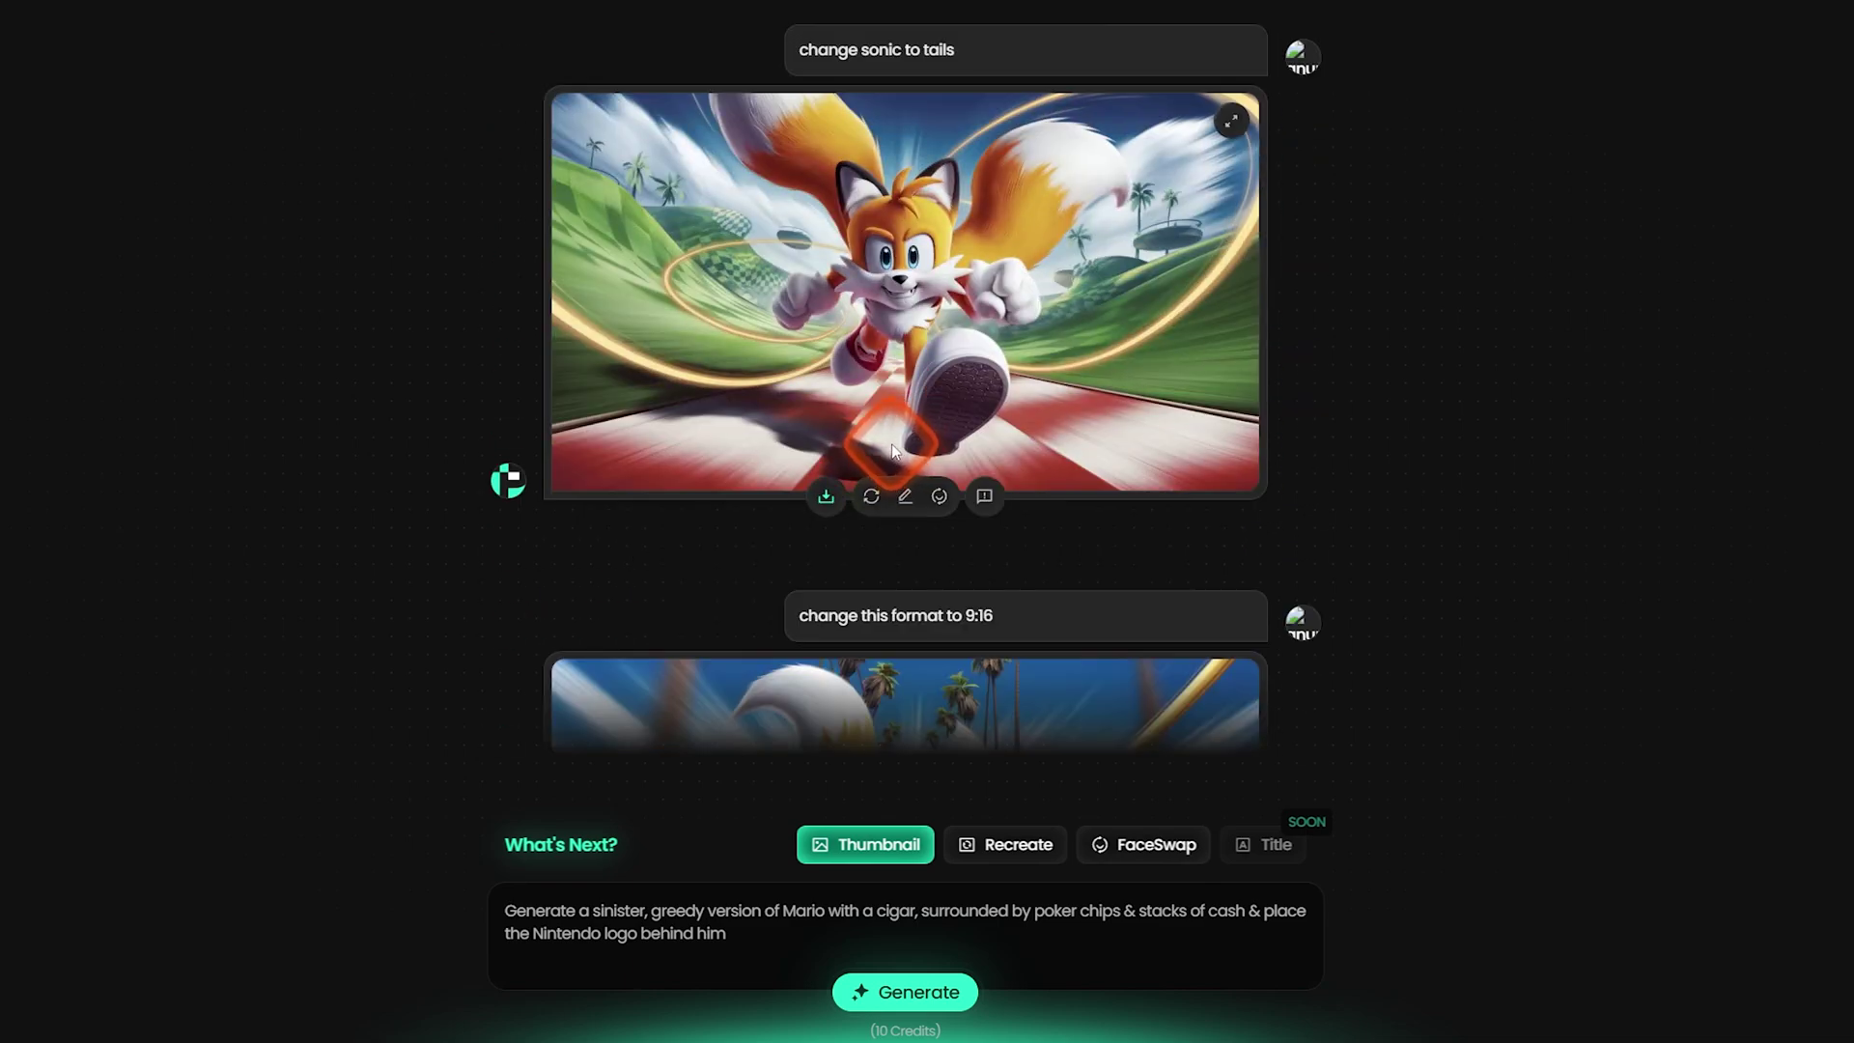
pyautogui.scroll(1, 925, 342)
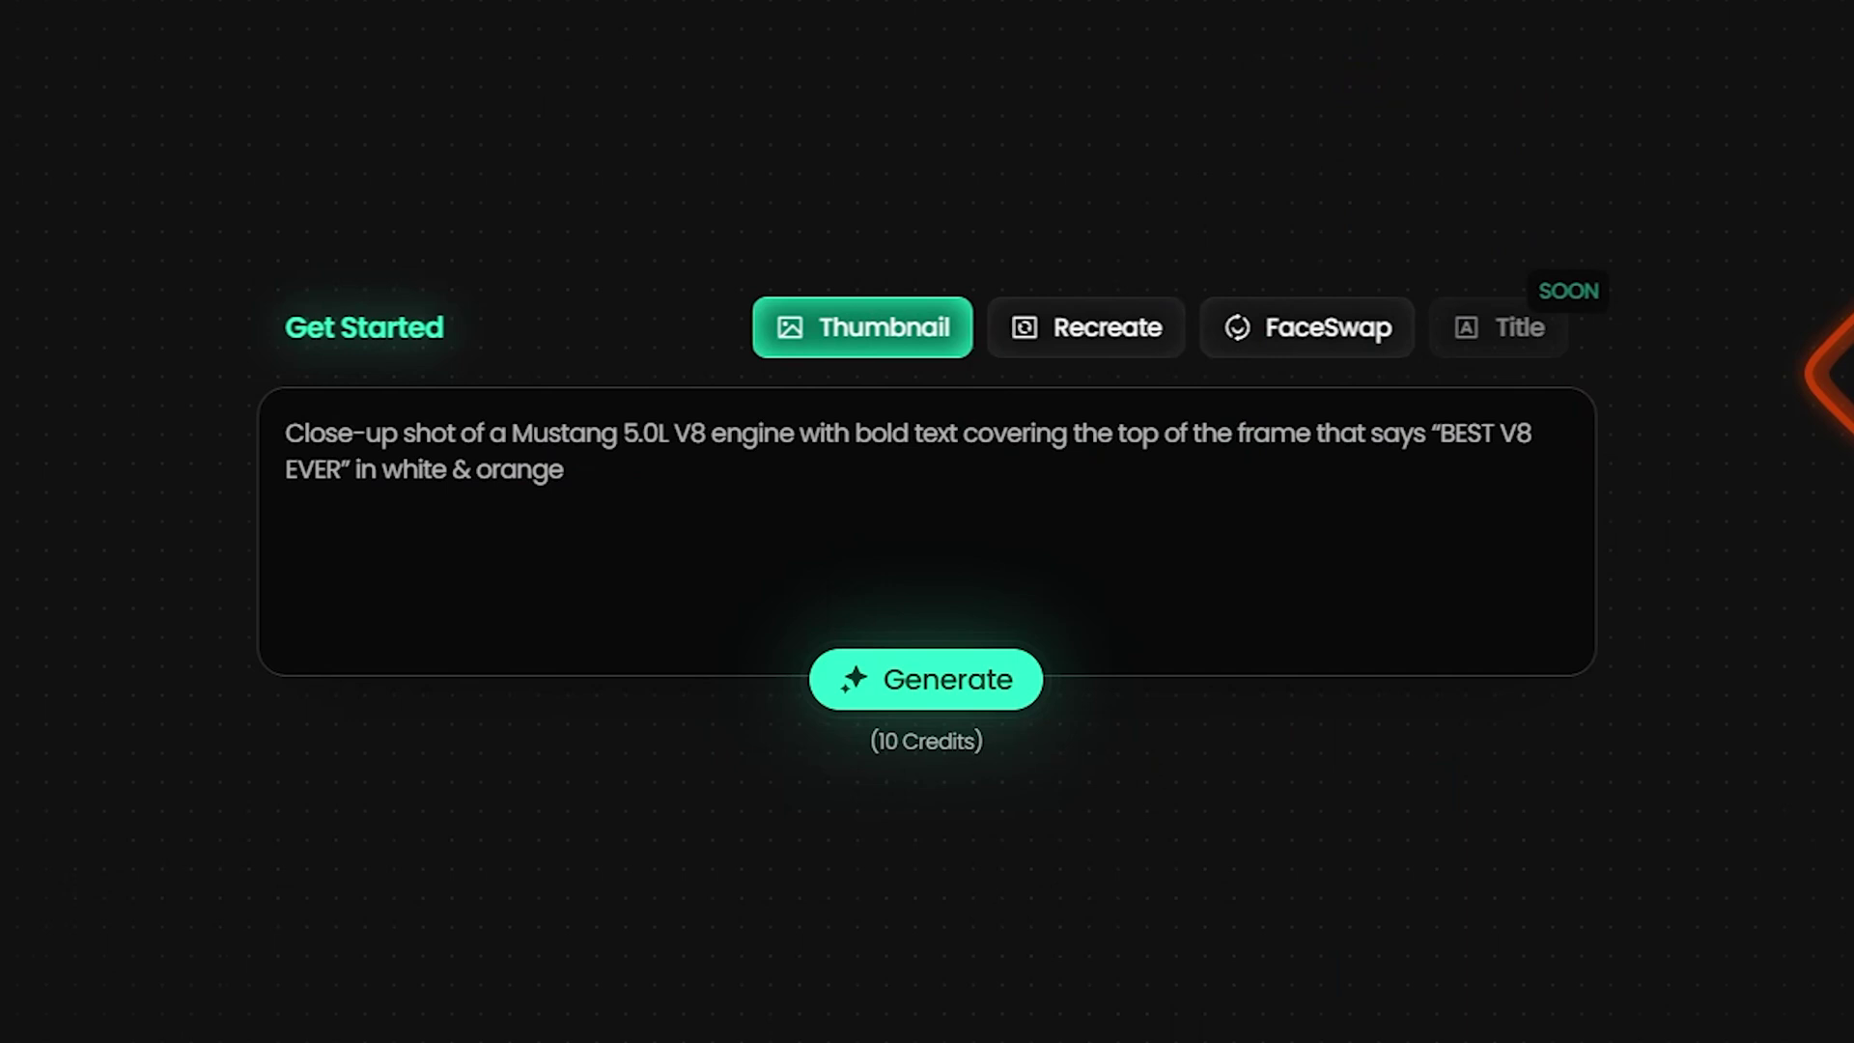
# Step: Switch to the Recreate tab and choose Upload as the source thumbnail input
pyautogui.click(1066, 336)
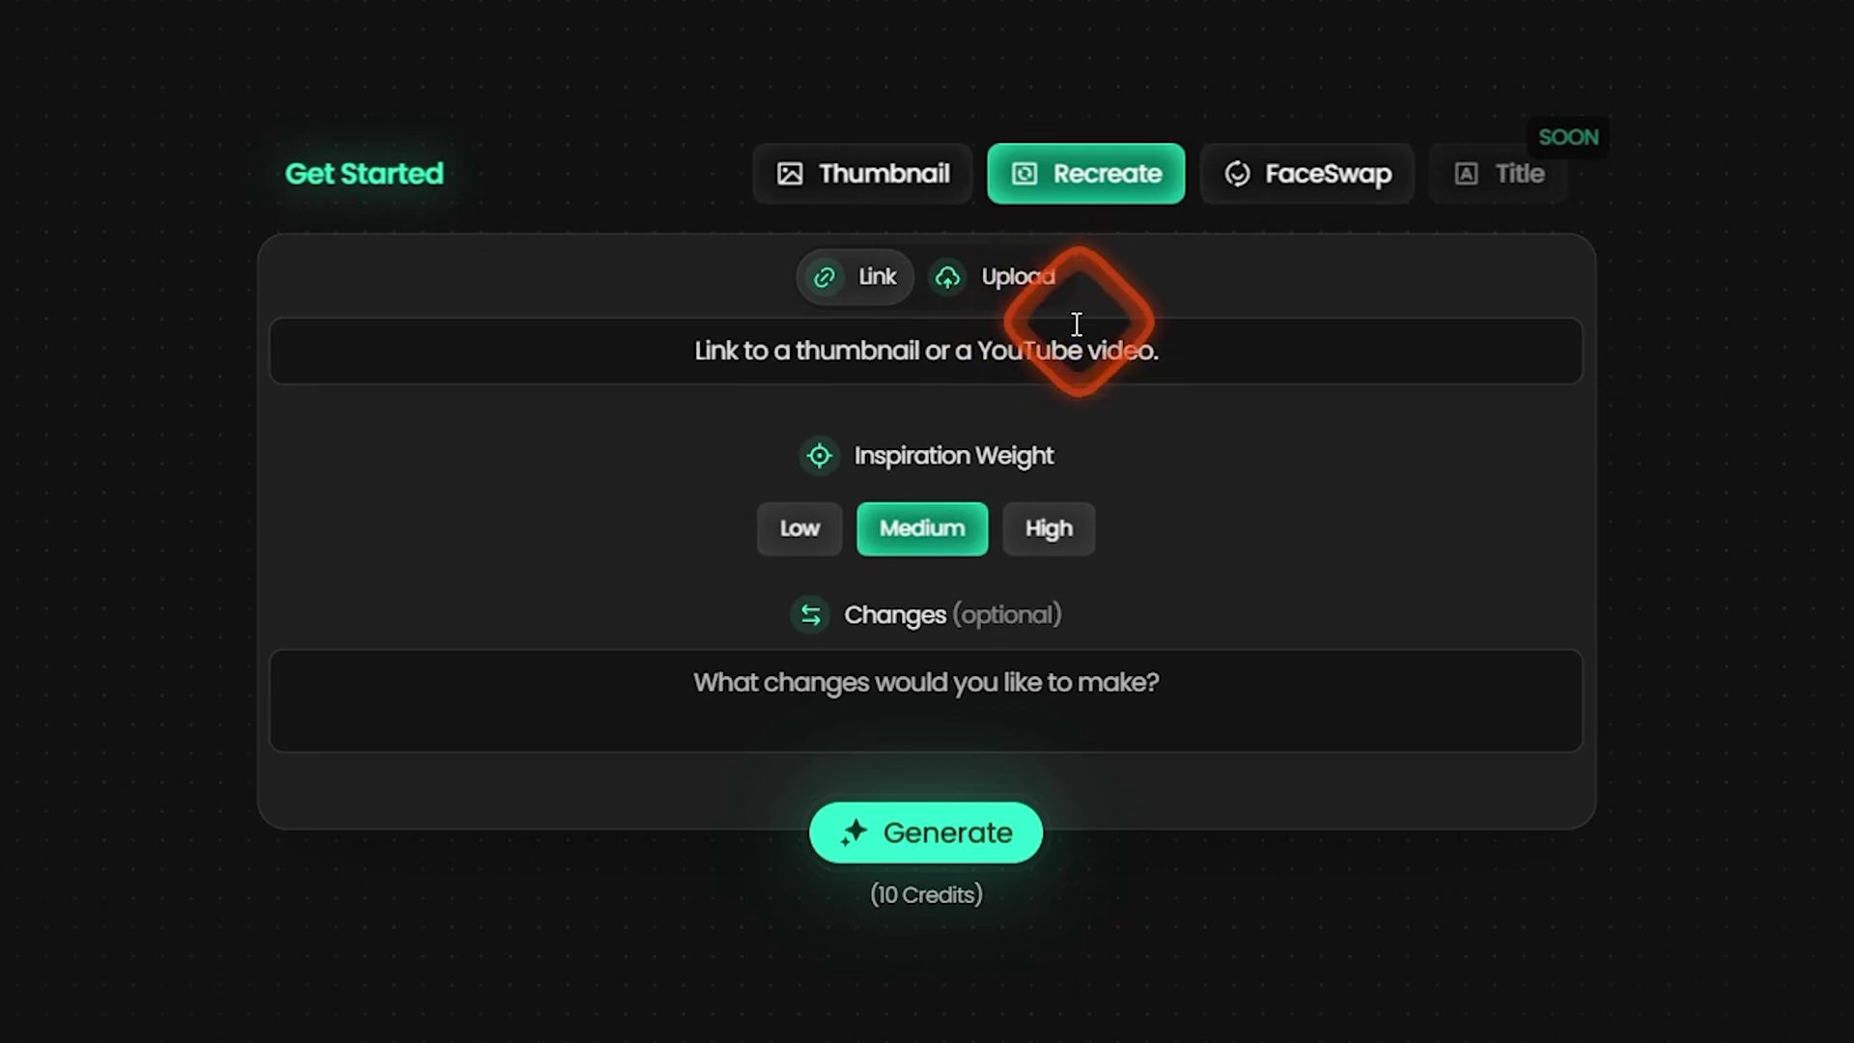
pyautogui.click(1011, 292)
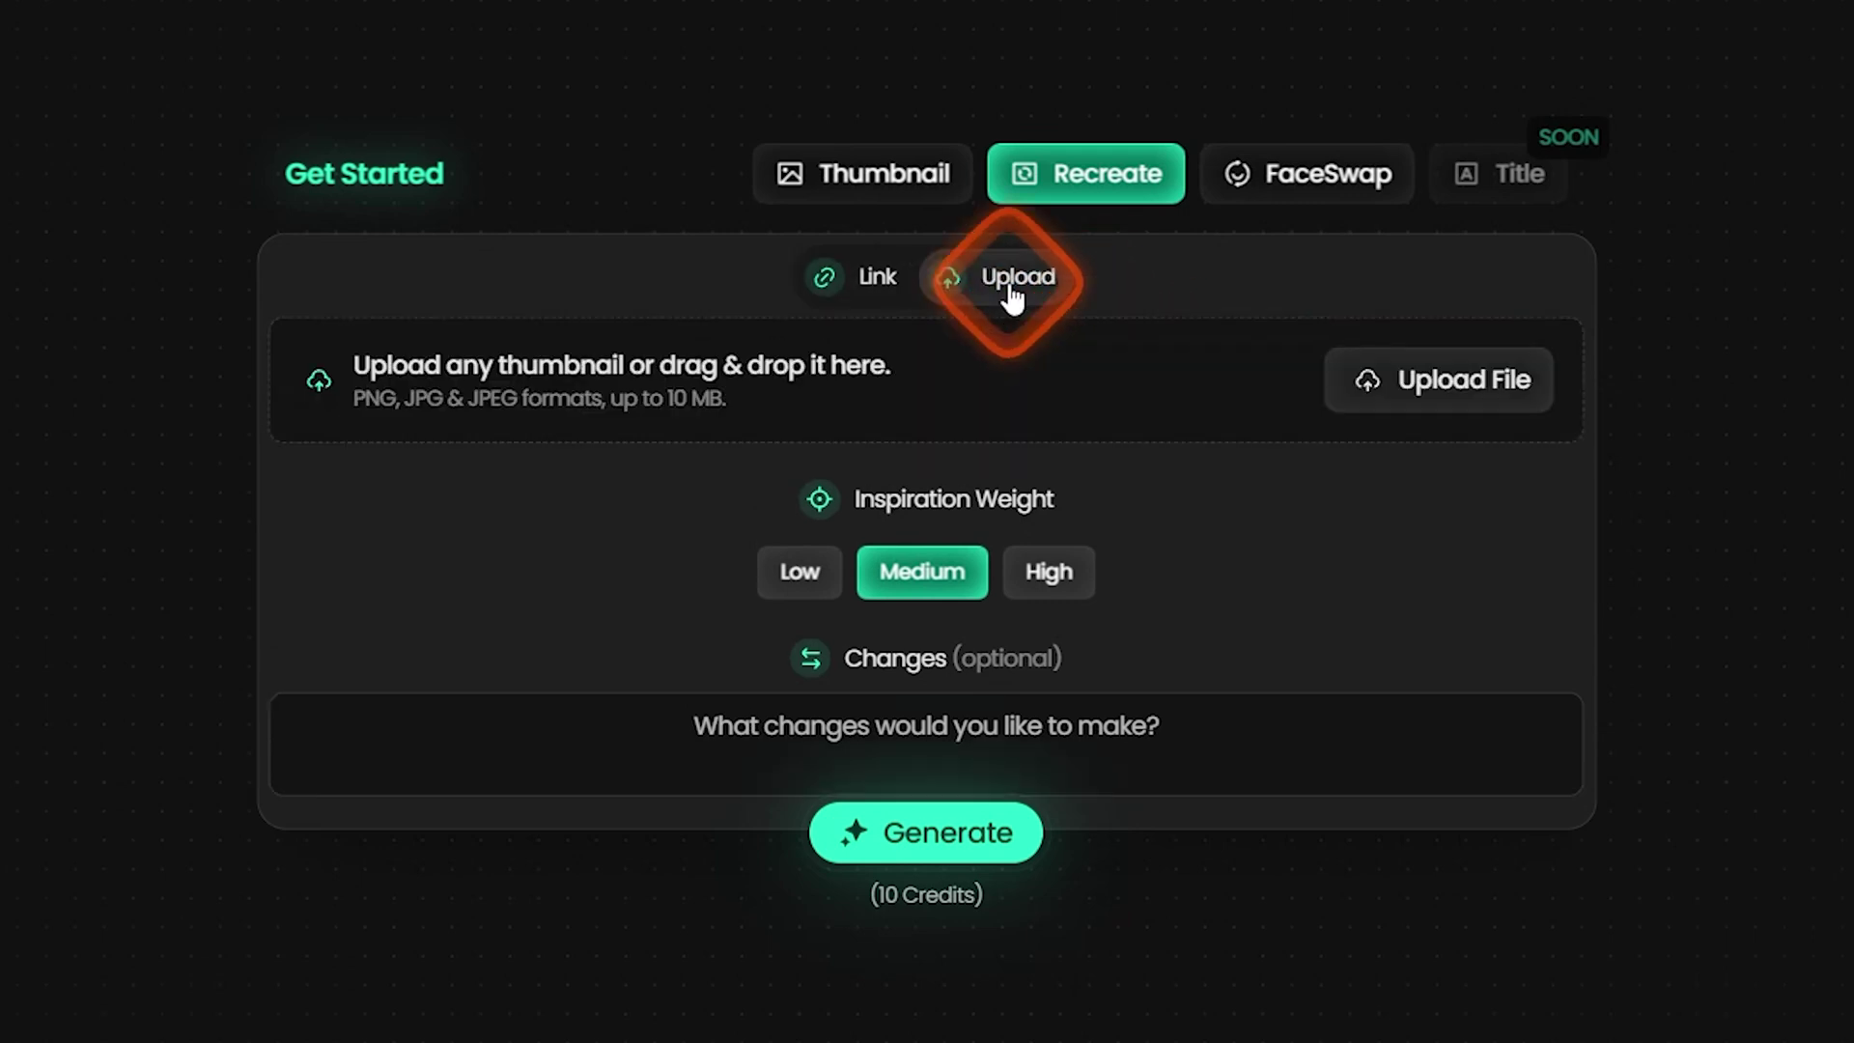